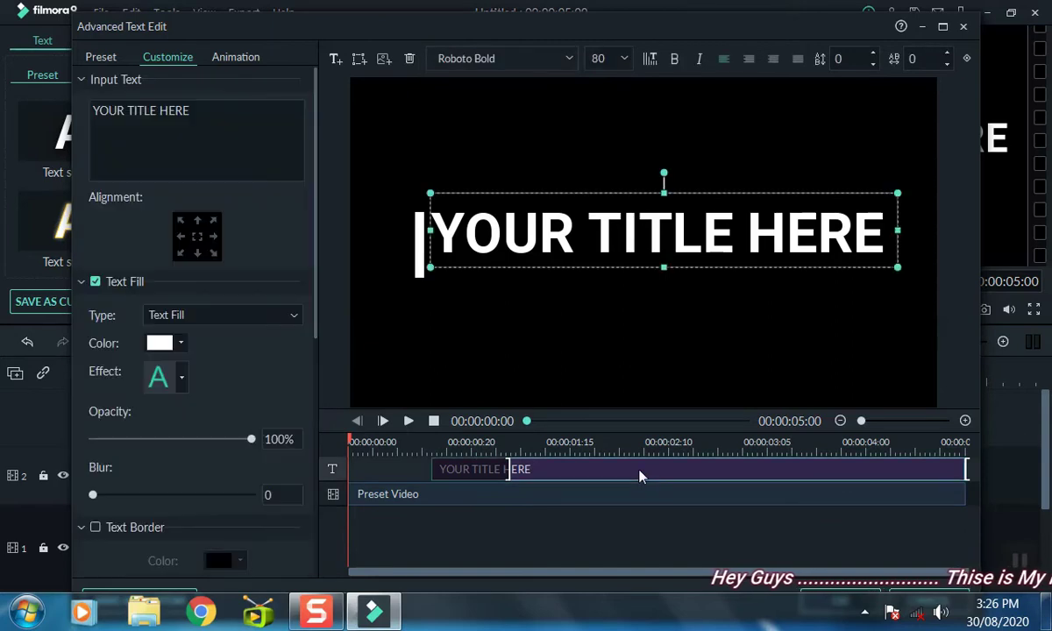
Delete the remaining preset text boxes and the white bar shape from the title template
click(409, 58)
click(565, 466)
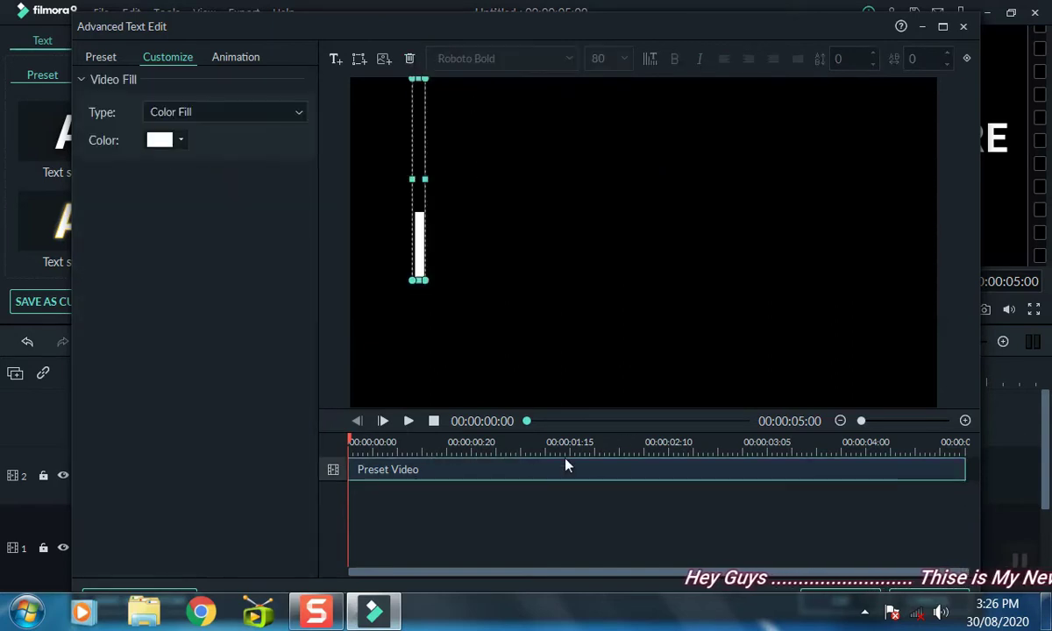
click(409, 59)
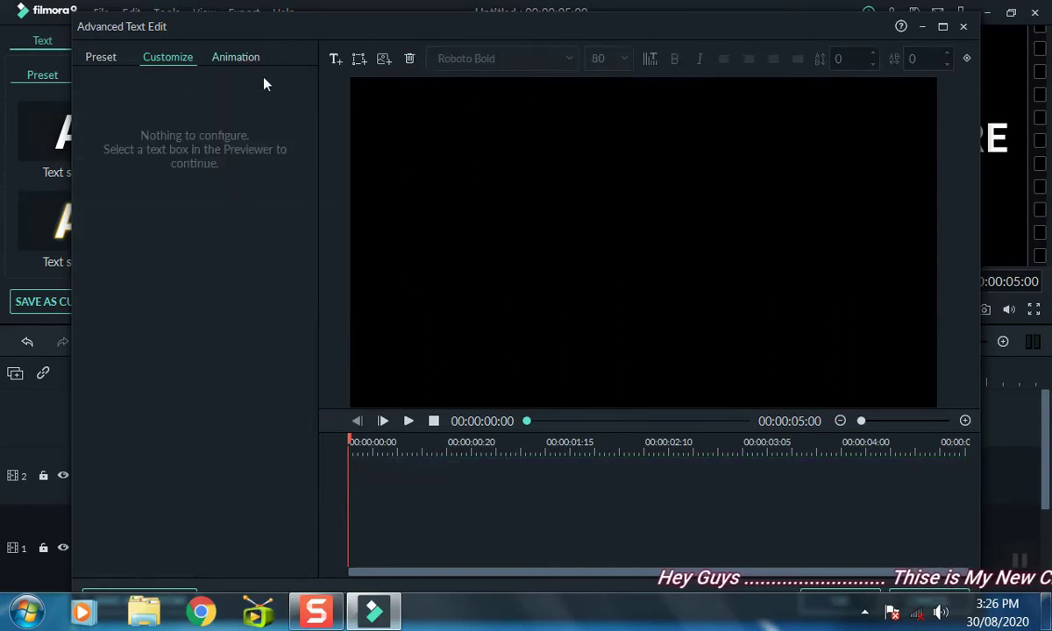
Add a new text box to the title and replace its placeholder text with "RAHUL-STUDIO"
click(335, 58)
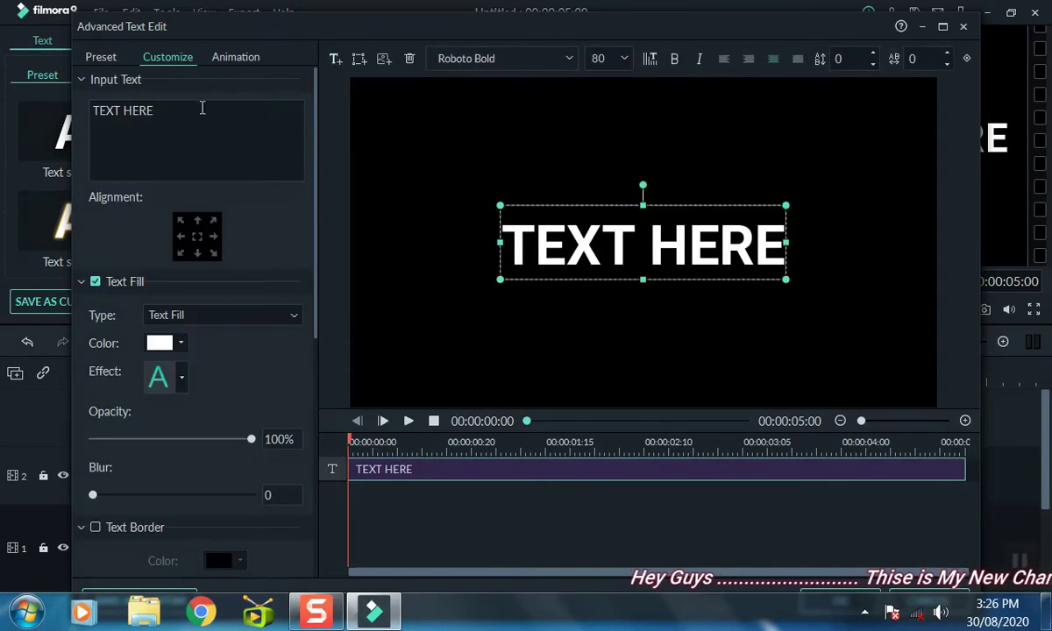
key(BackSpace)
key(BackSpace)
key(BackSpace)
key(BackSpace)
key(BackSpace)
key(BackSpace)
key(BackSpace)
key(BackSpace)
key(BackSpace)
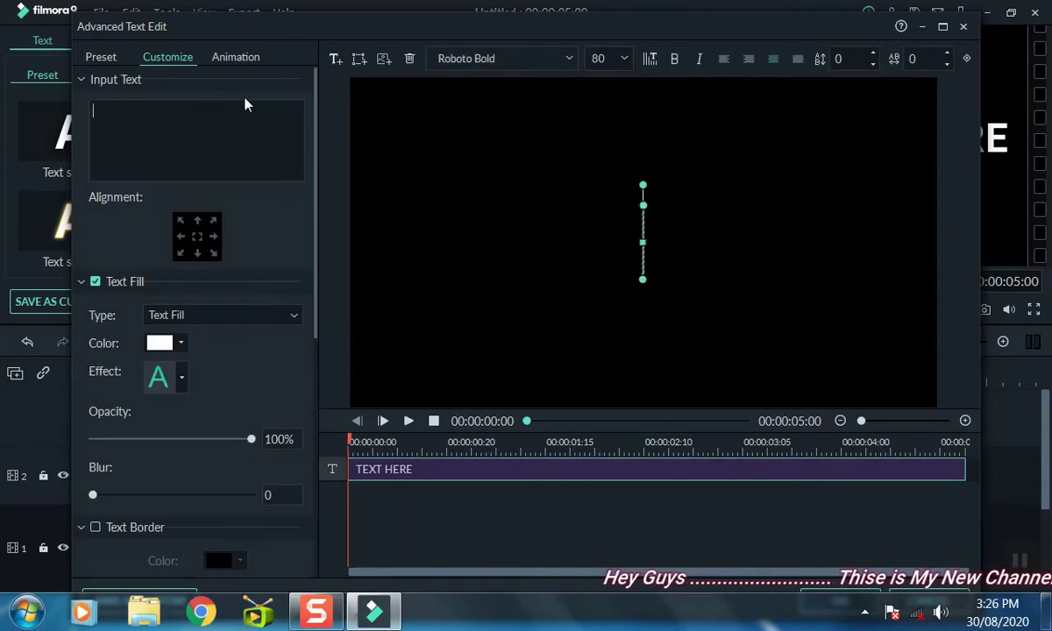
text(RAH)
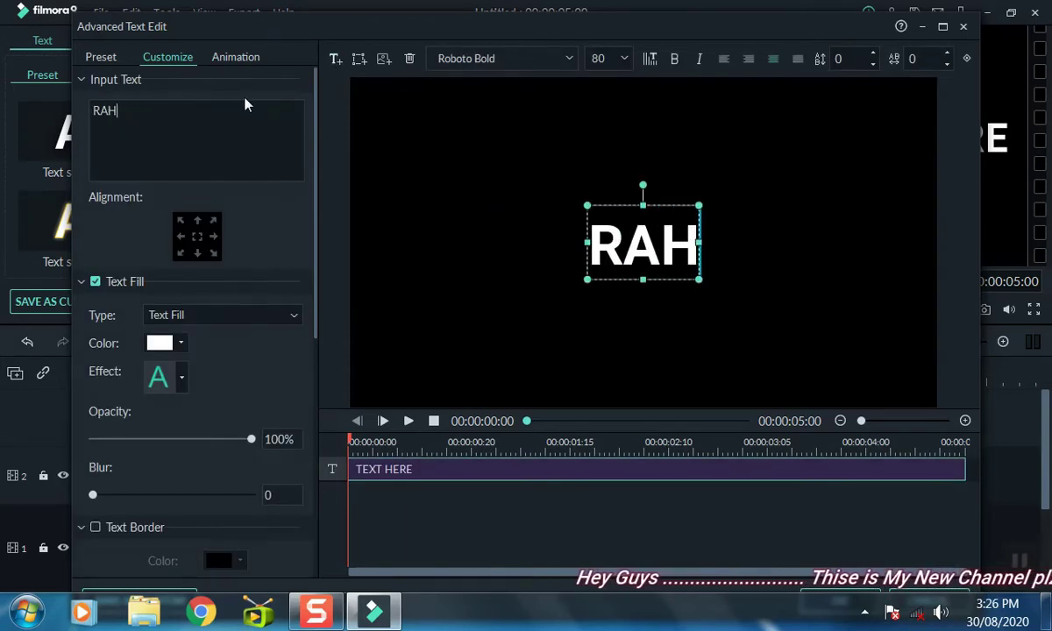
text(UL)
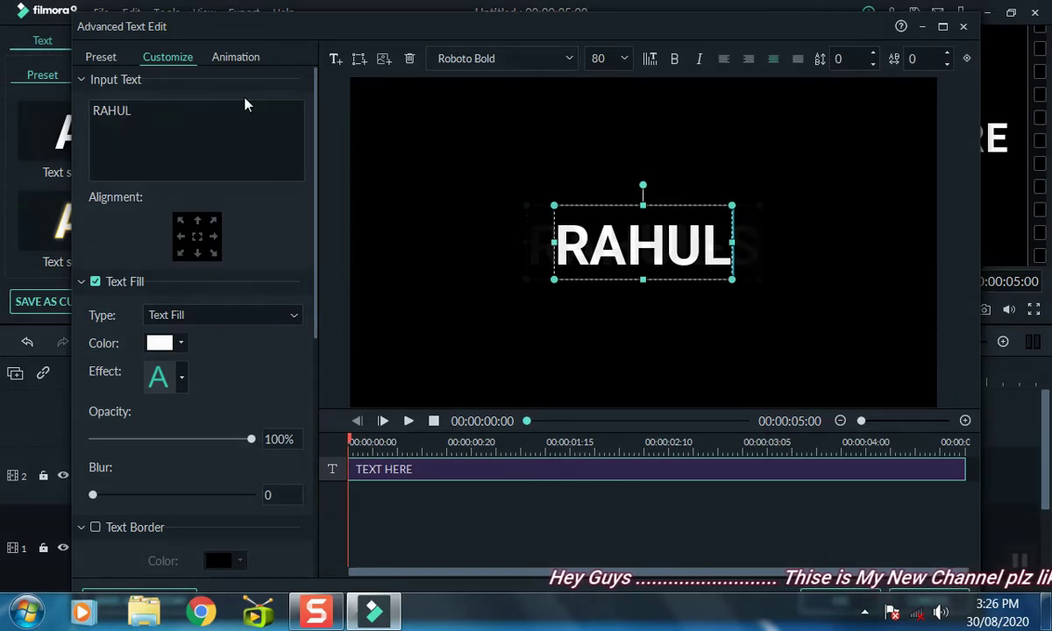
text(-STUDIO)
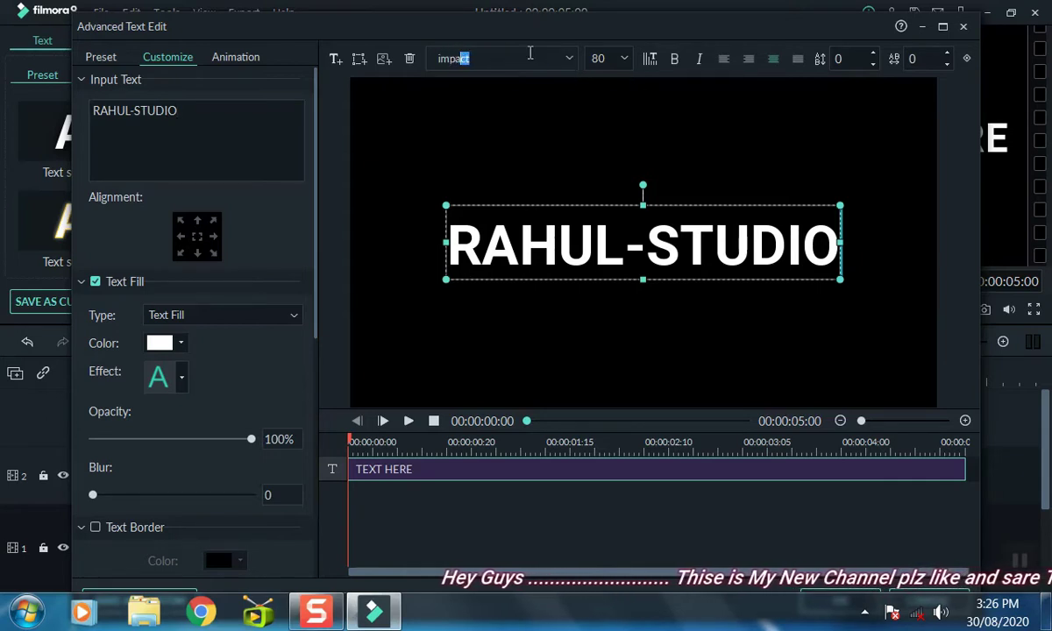
Set the title text's font to Impact at size 125 and apply the title edits
key(Return)
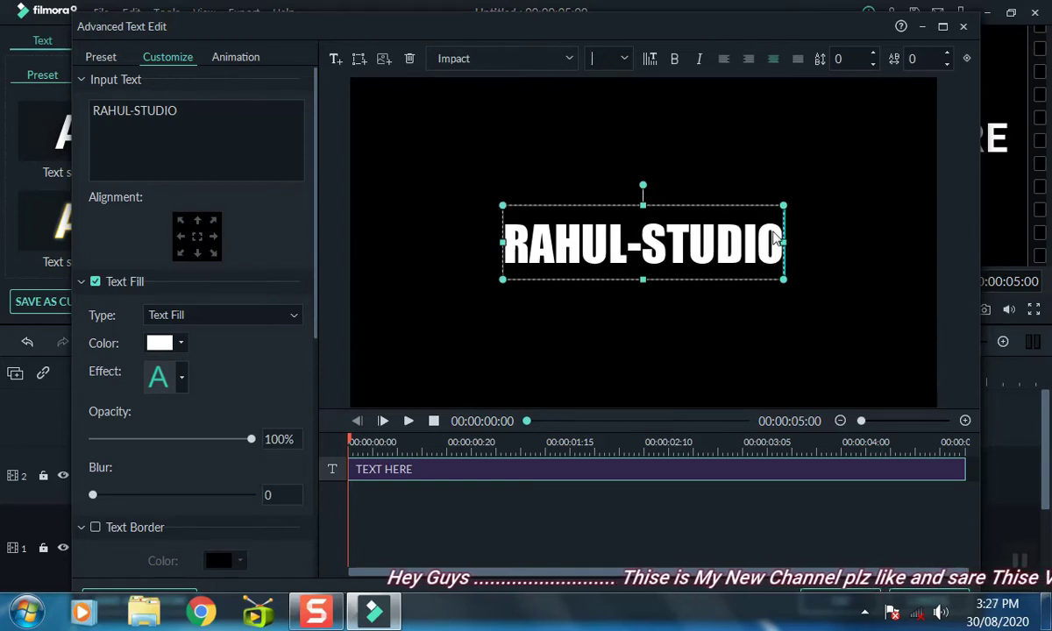
key(Return)
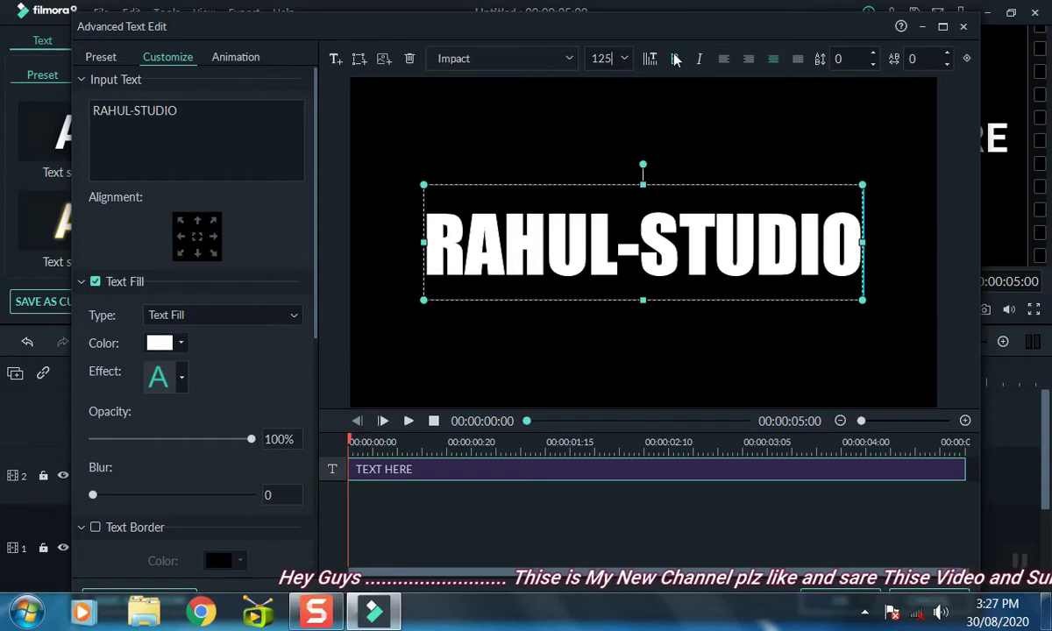
click(857, 599)
click(561, 304)
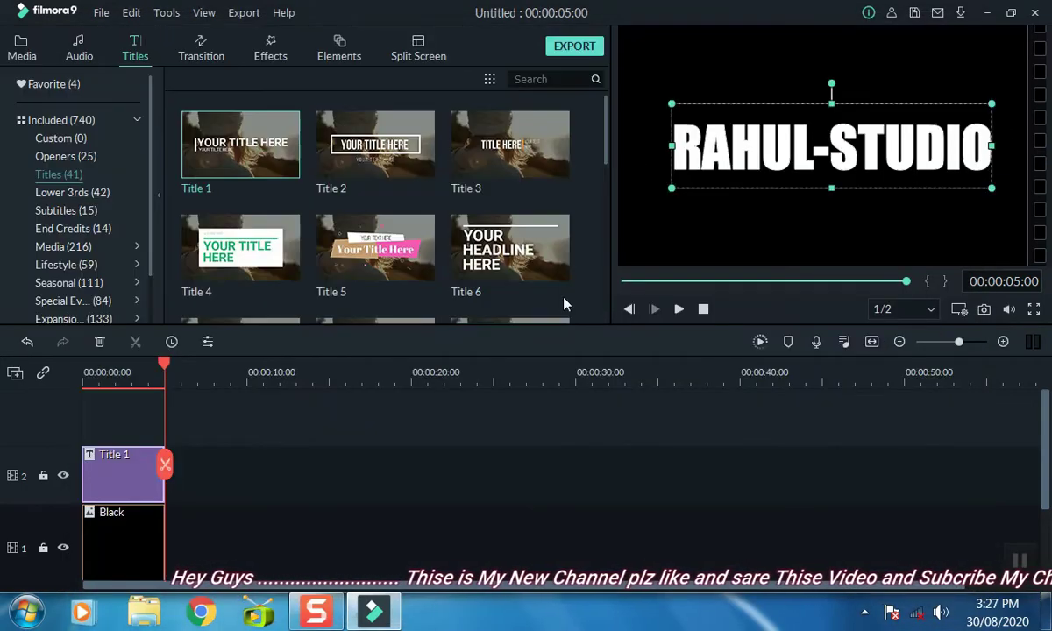
Deselect the title clip, show the media library and take a snapshot of the title frame
click(352, 513)
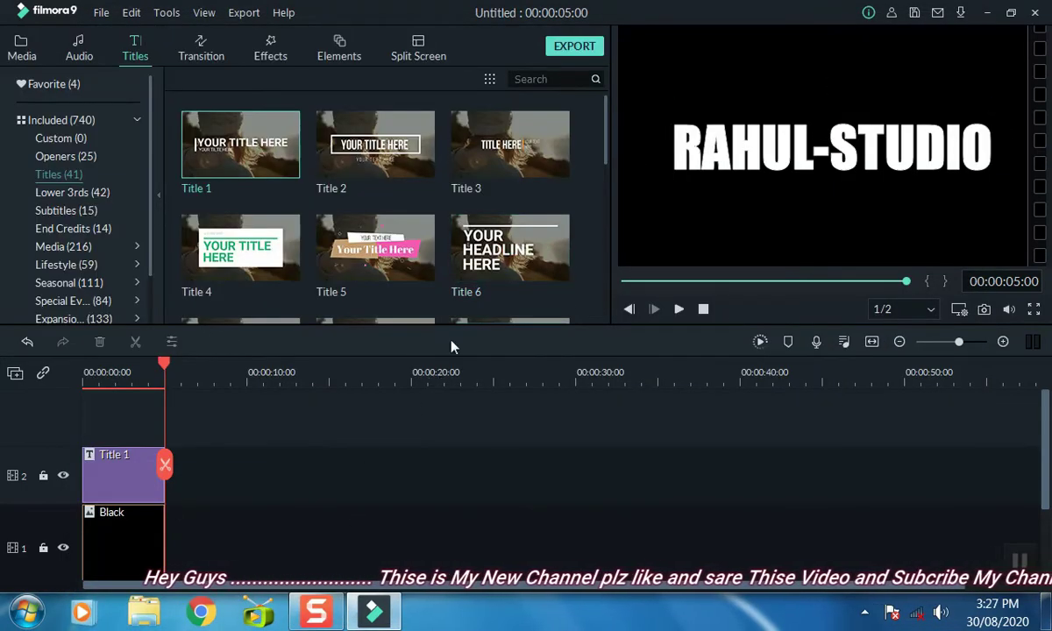
click(24, 46)
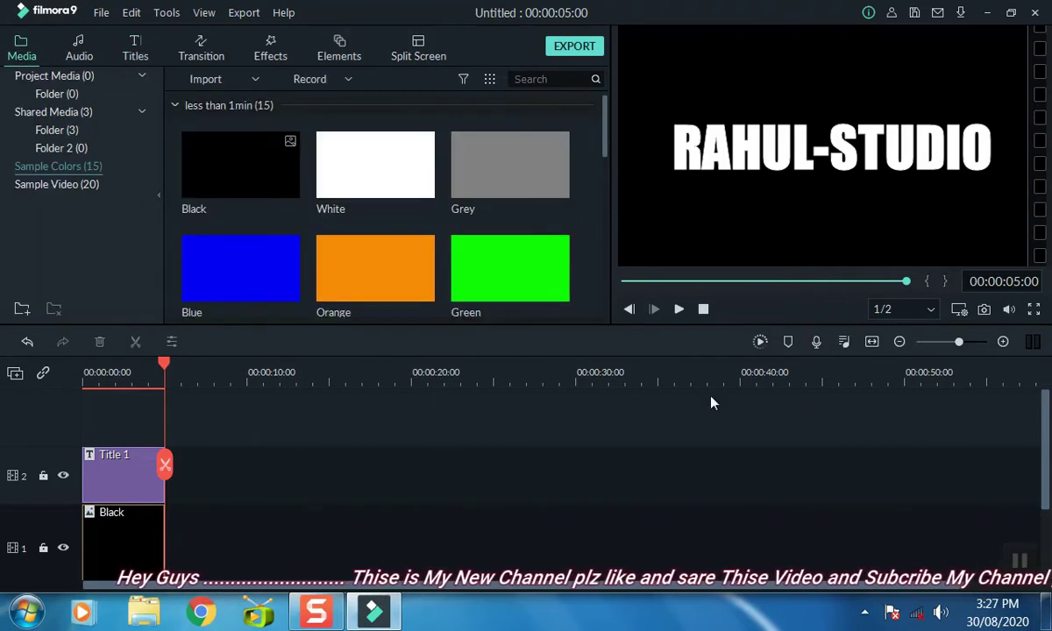
click(984, 311)
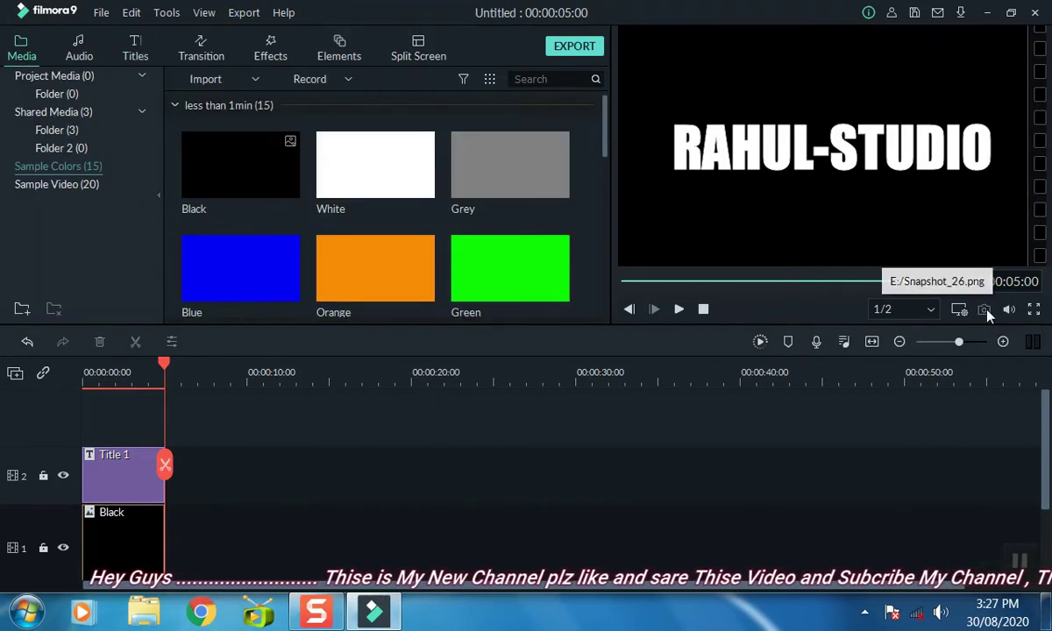
Delete the title and black clips from the timeline and insert the title snapshot in their place
drag(215, 456, 166, 561)
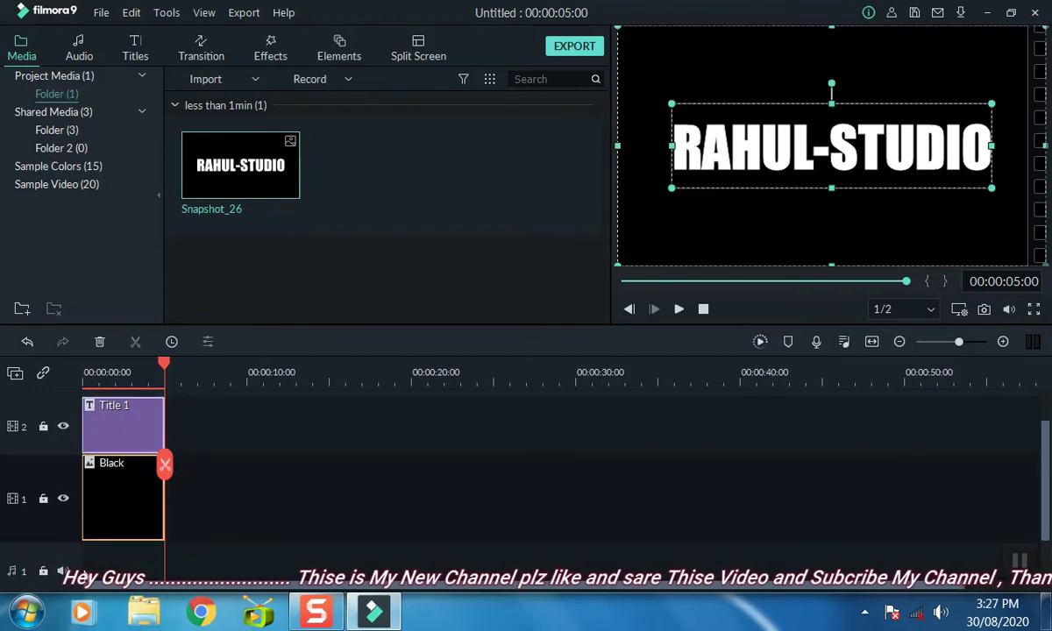
key(Delete)
right_click(264, 151)
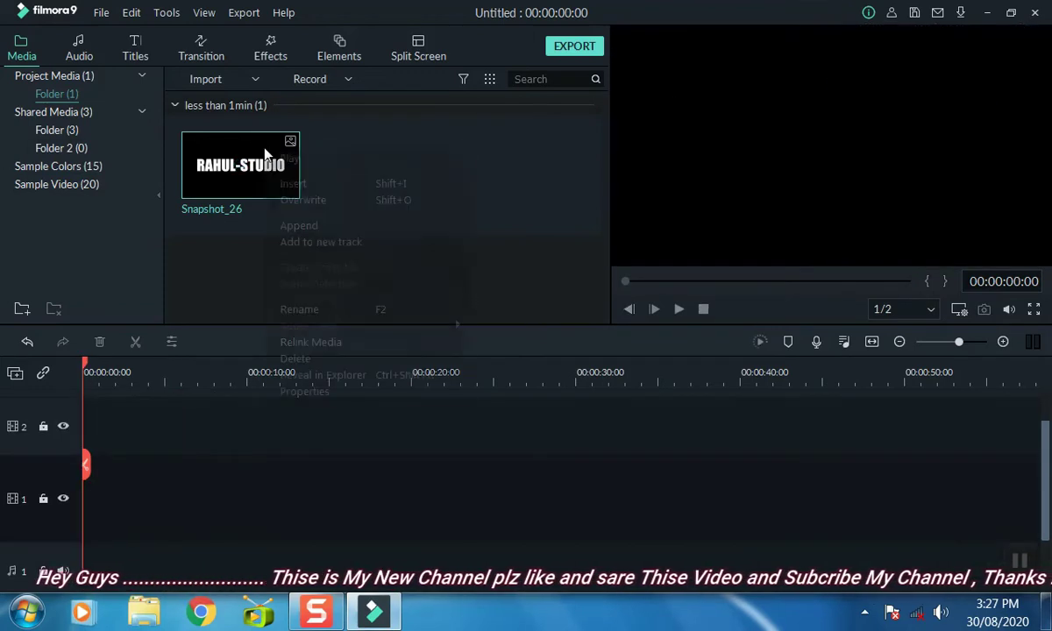
click(293, 183)
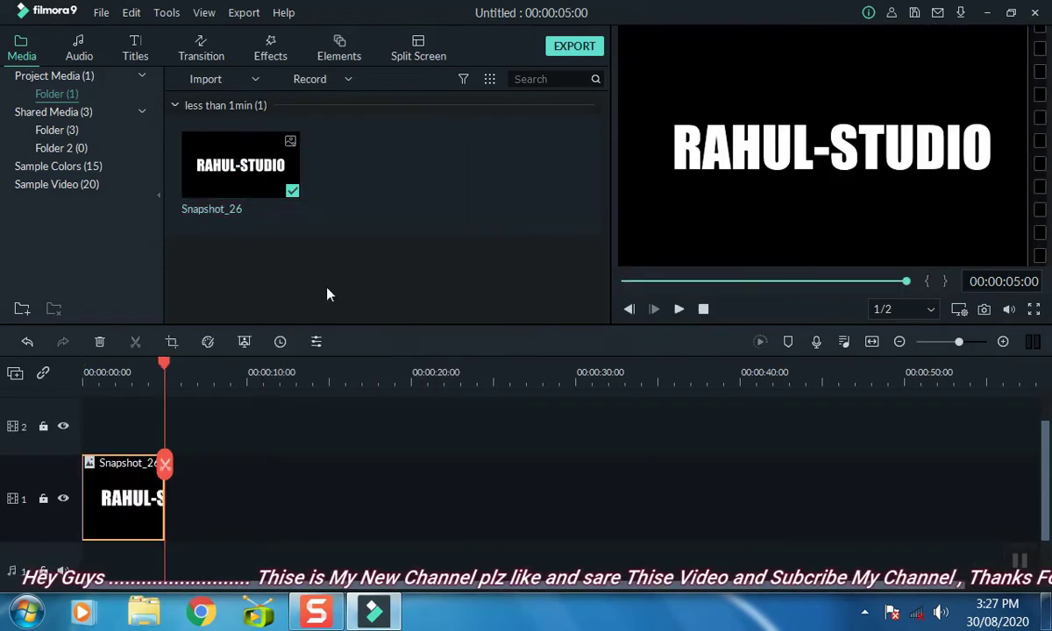
Apply Pan & Zoom to the snapshot clip, with a 16:9 End frame of about 136 x 76 centred on the title's hyphen
right_click(143, 487)
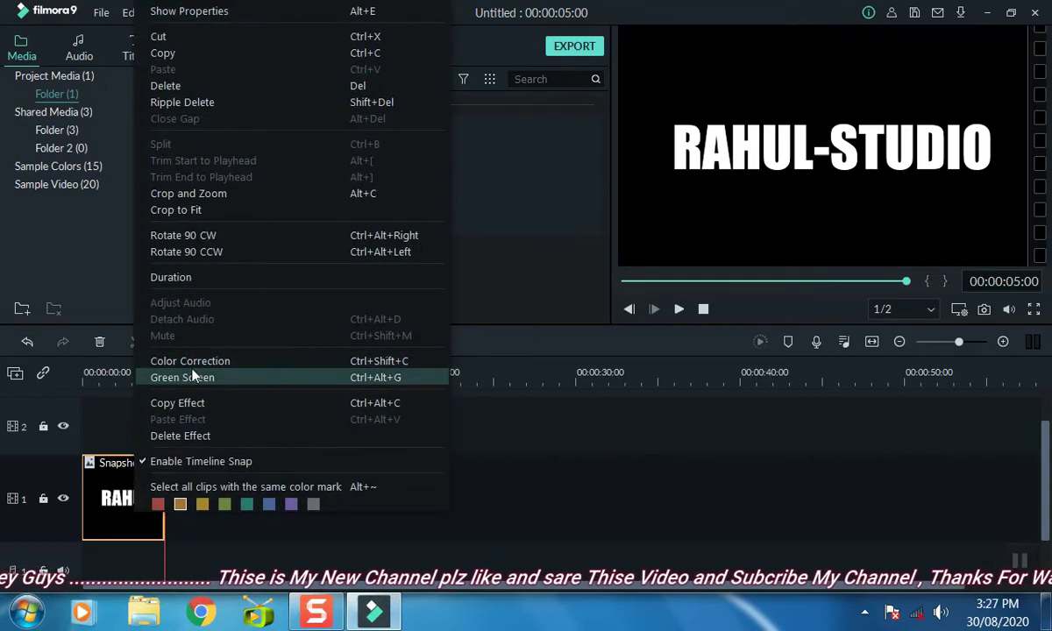
click(207, 192)
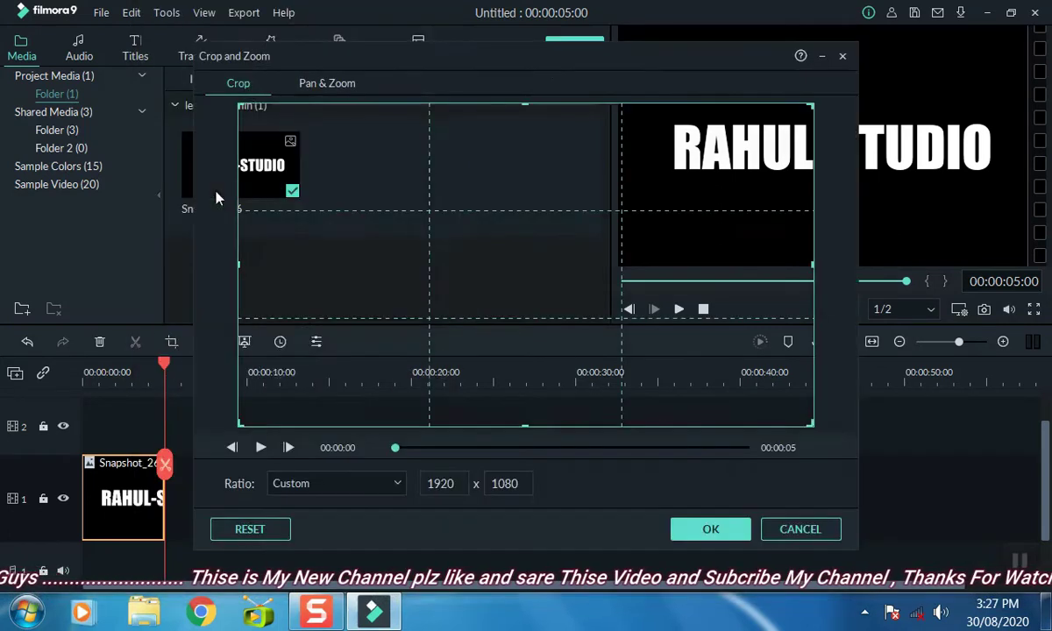
click(337, 84)
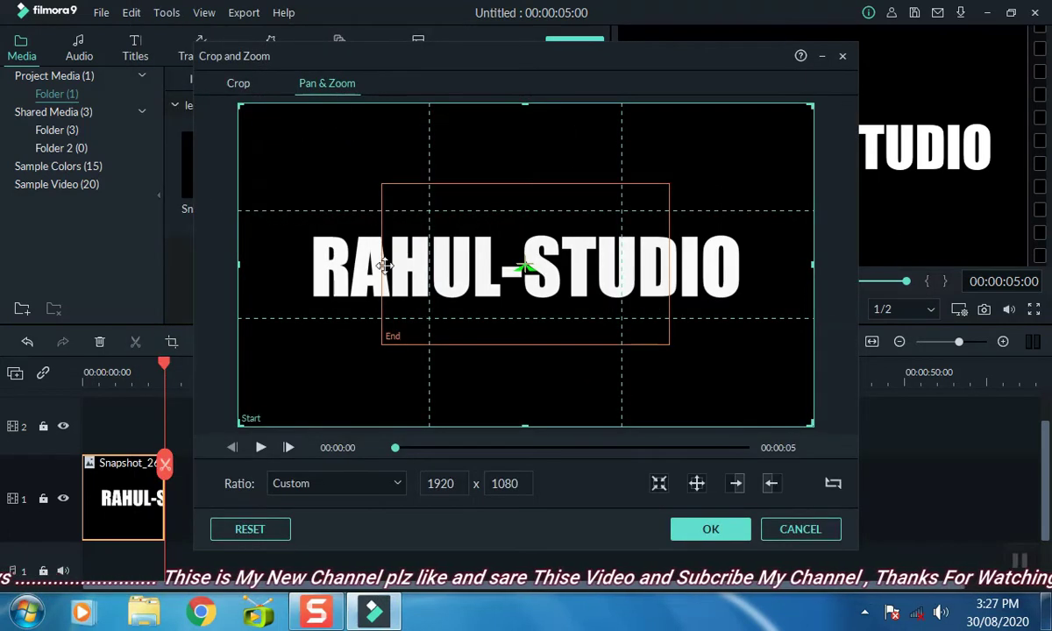
click(413, 309)
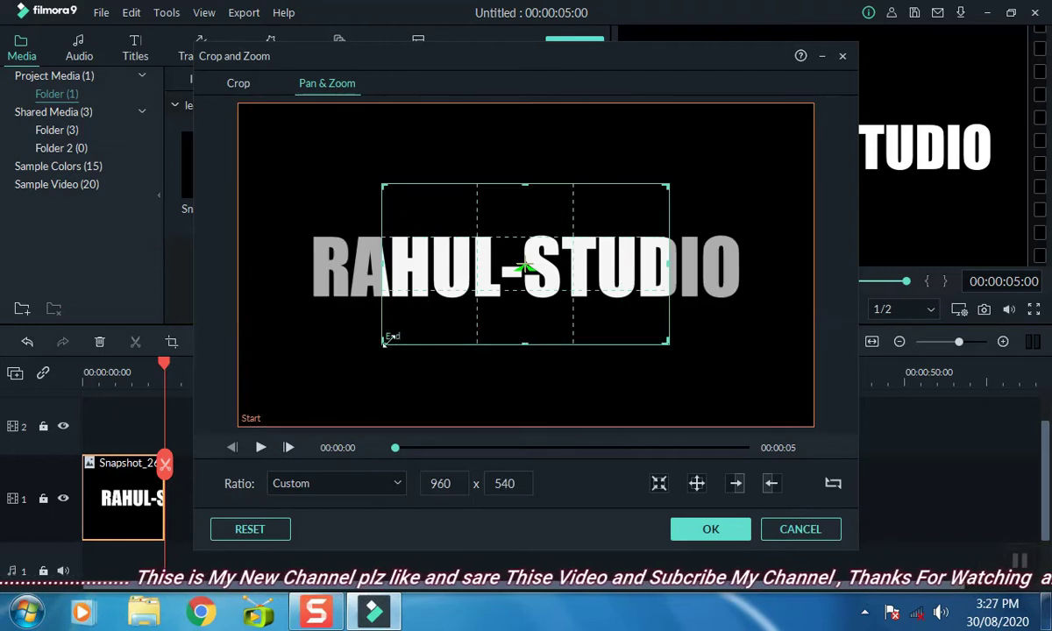
drag(382, 343, 496, 271)
click(316, 483)
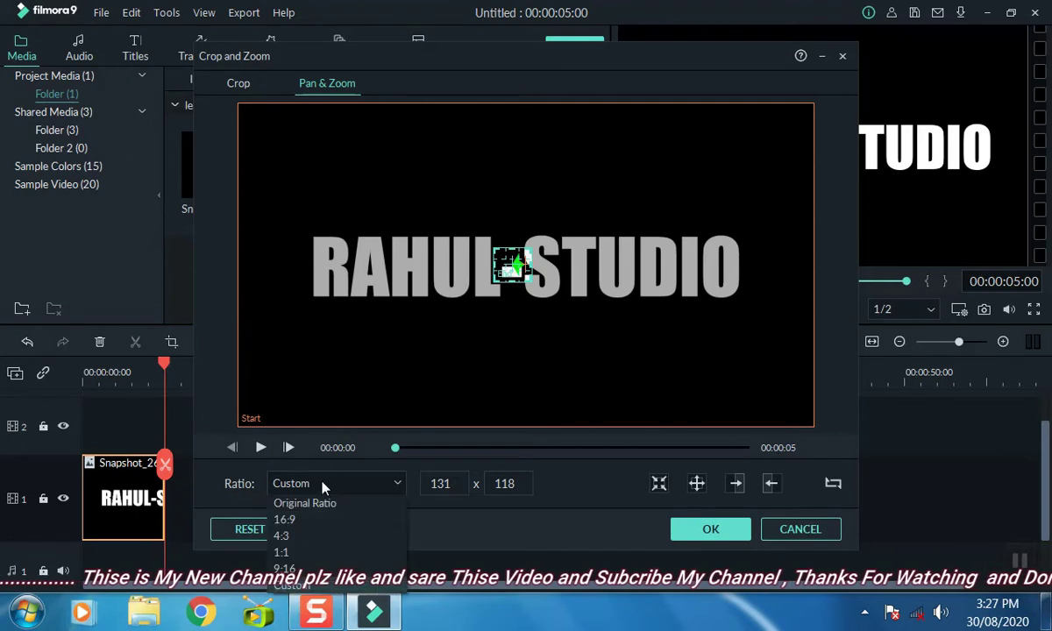
click(307, 520)
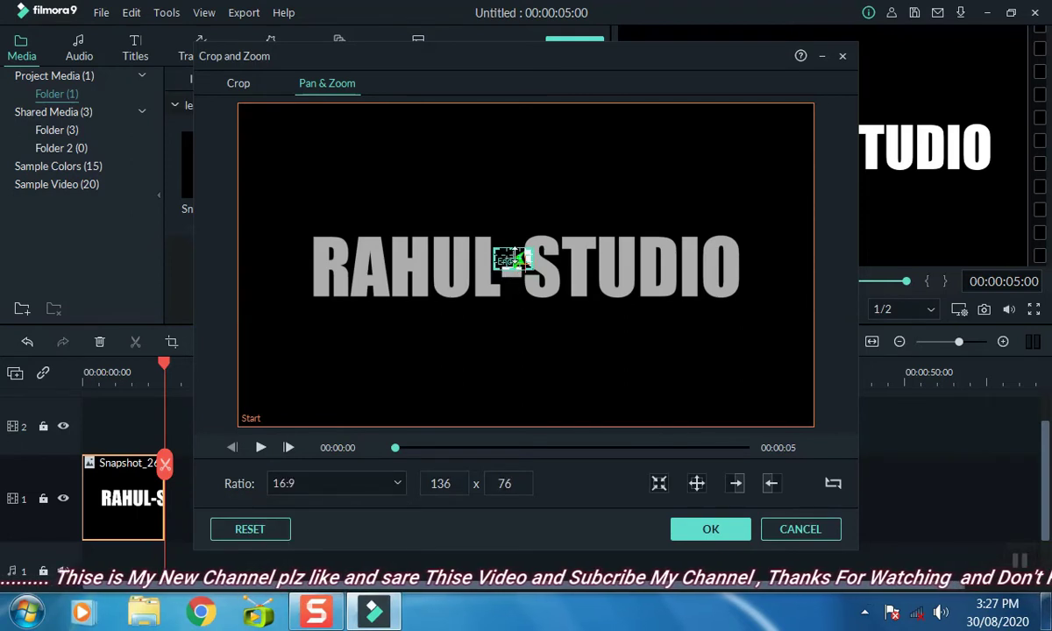
drag(511, 260, 508, 269)
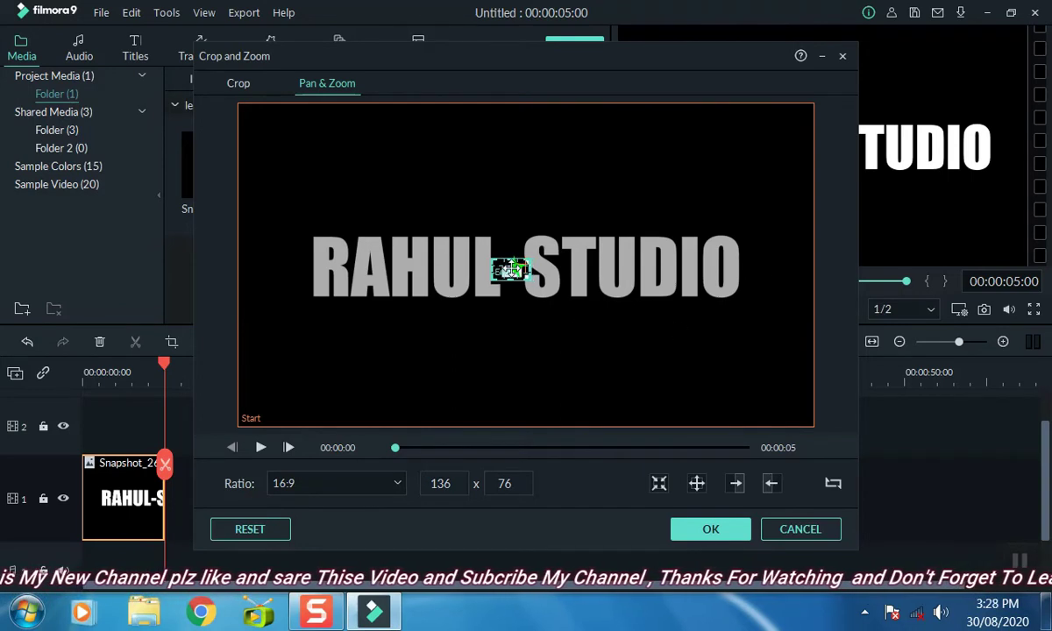
click(710, 529)
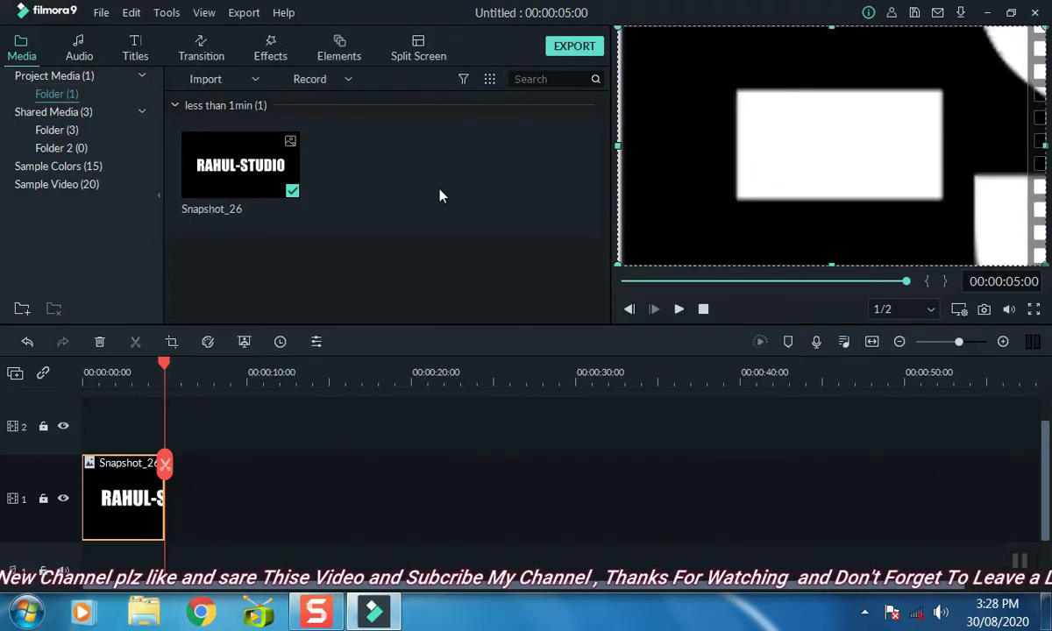
Take a snapshot of the zoomed-in hyphen frame and insert it on the timeline after the title snapshot clip
click(350, 500)
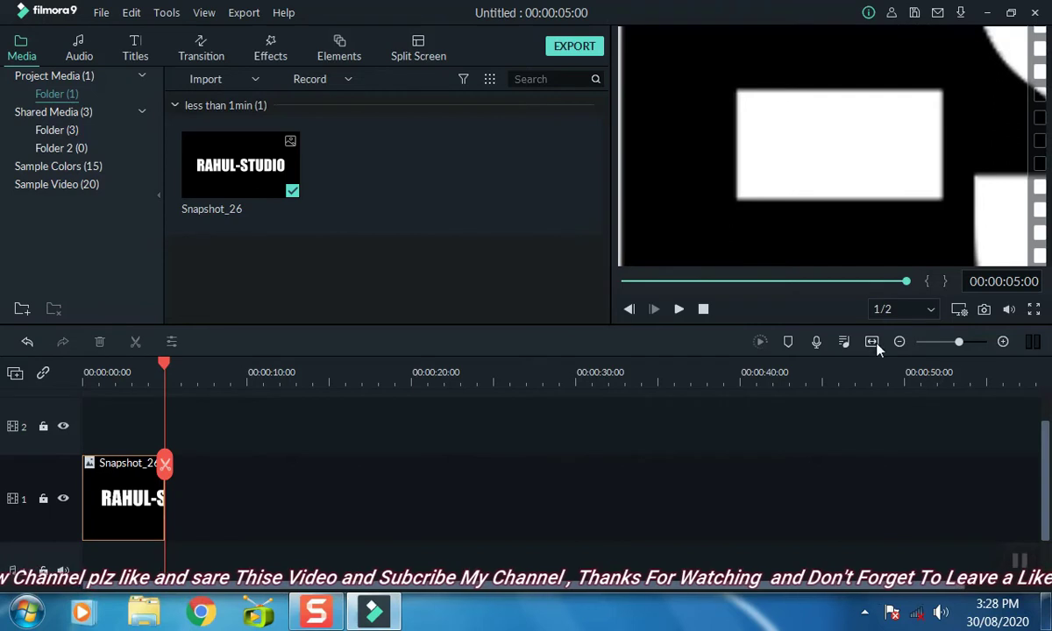
click(983, 308)
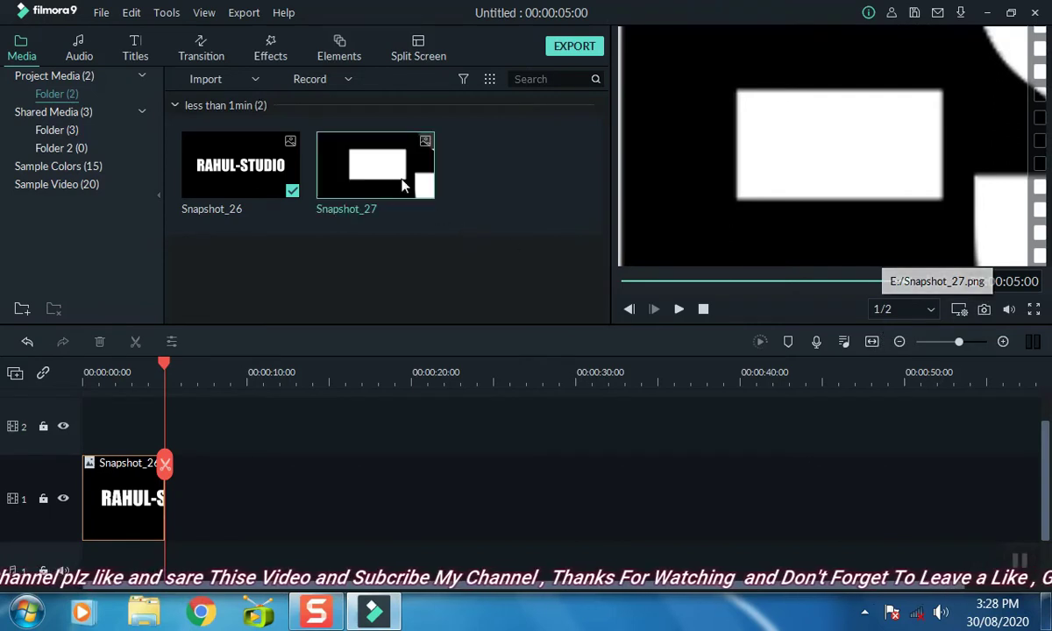
right_click(403, 184)
click(401, 186)
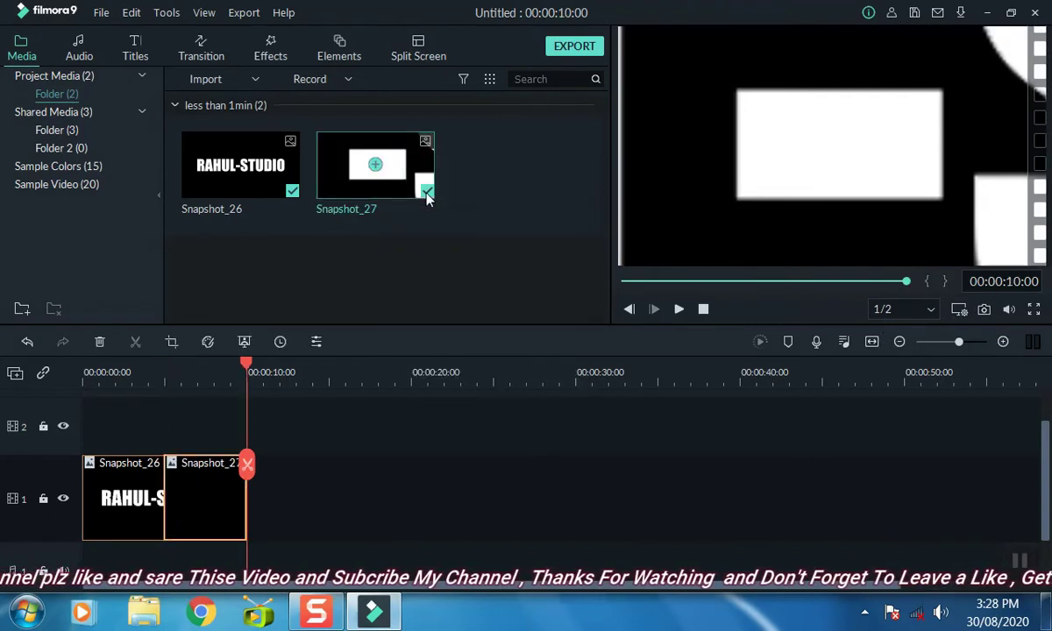
In the second snapshot clip's Pan & Zoom settings, fit the End frame to the central white rectangle, about 903 x 481
right_click(201, 518)
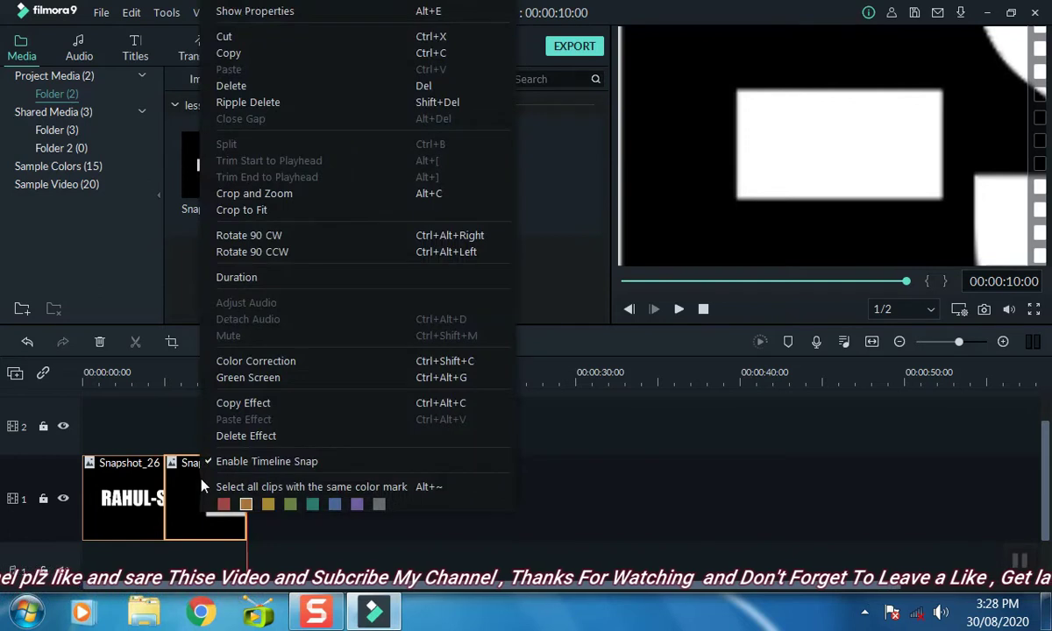
click(254, 193)
click(319, 84)
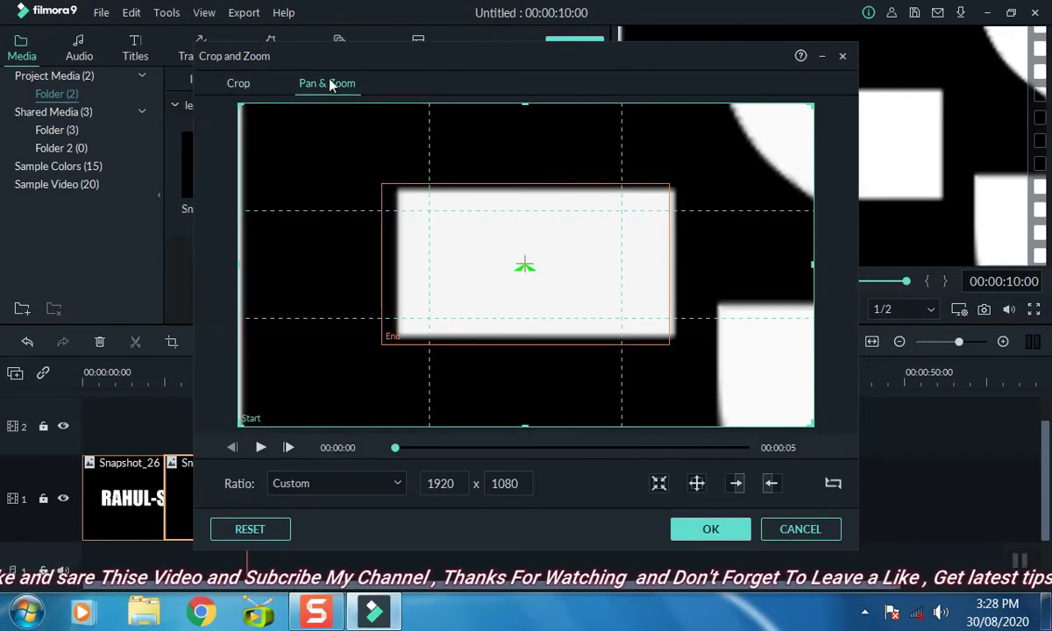
click(411, 326)
drag(384, 342, 401, 333)
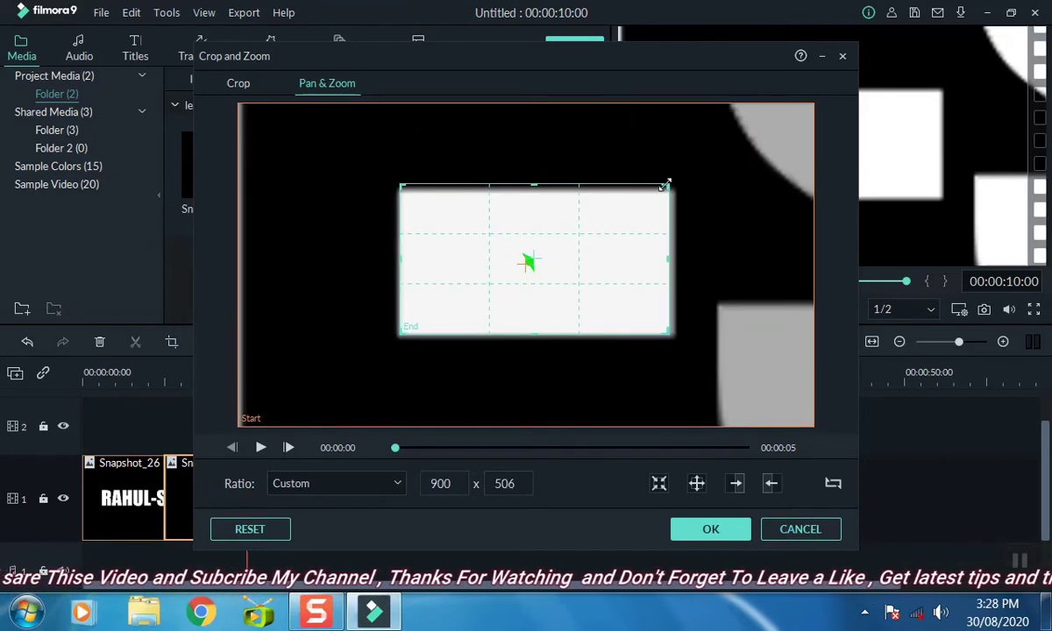
drag(665, 184, 673, 191)
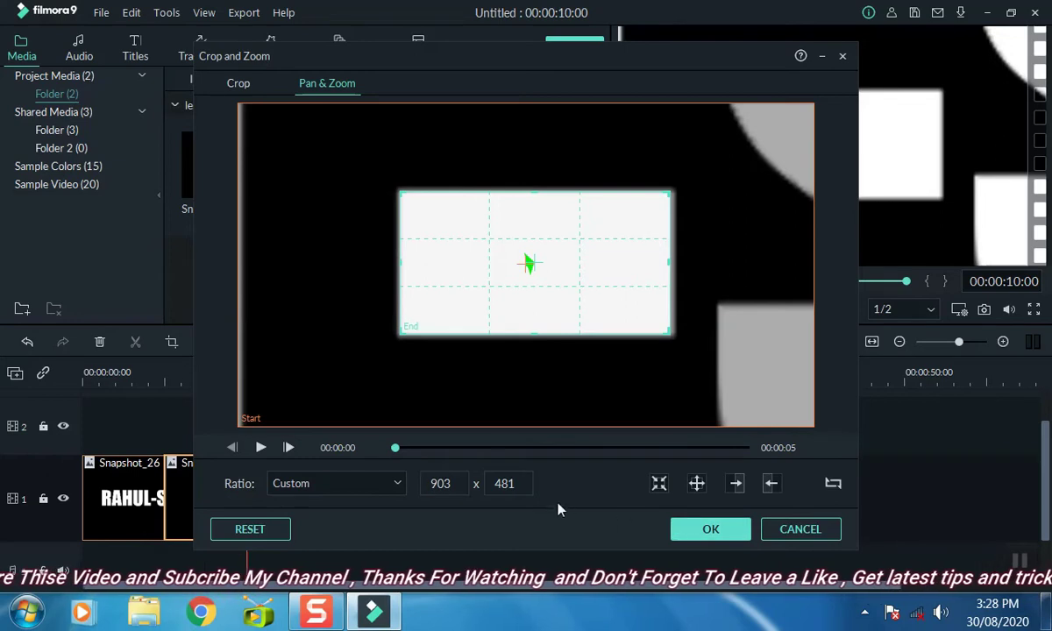
Resize the Start frame to about 1852 x 1014 around the white rectangle, apply the Pan & Zoom settings and play the preview
click(255, 412)
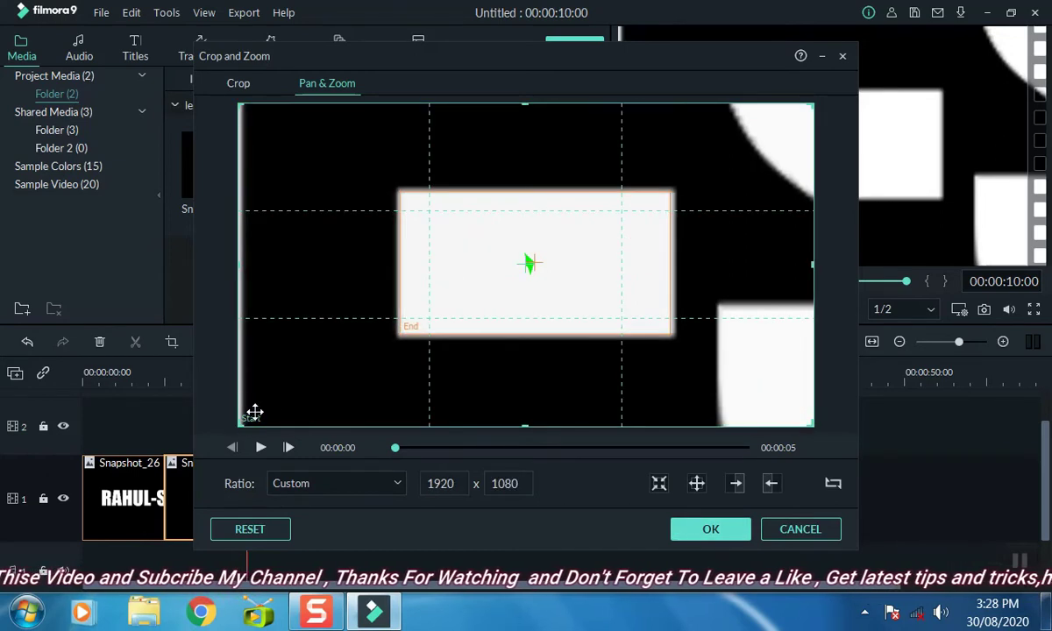
drag(254, 412, 256, 419)
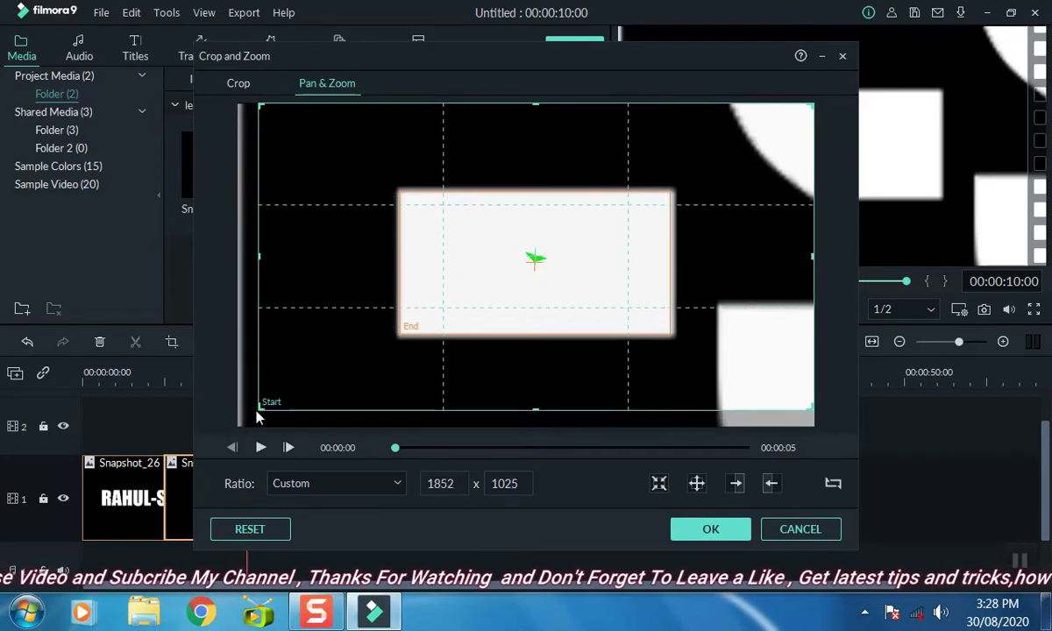
drag(816, 109, 808, 120)
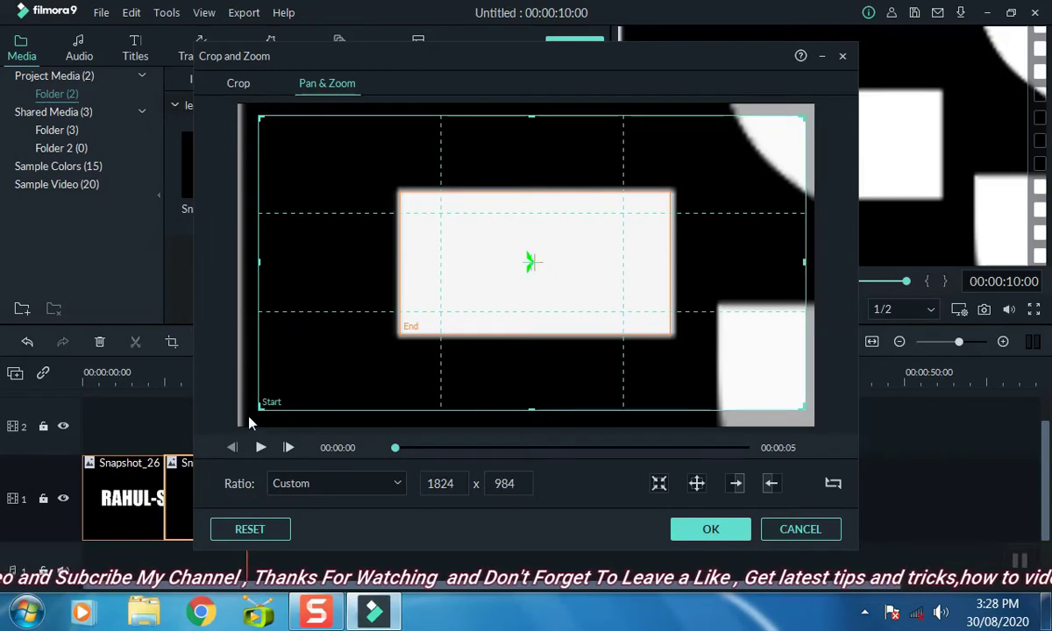
drag(258, 408, 248, 419)
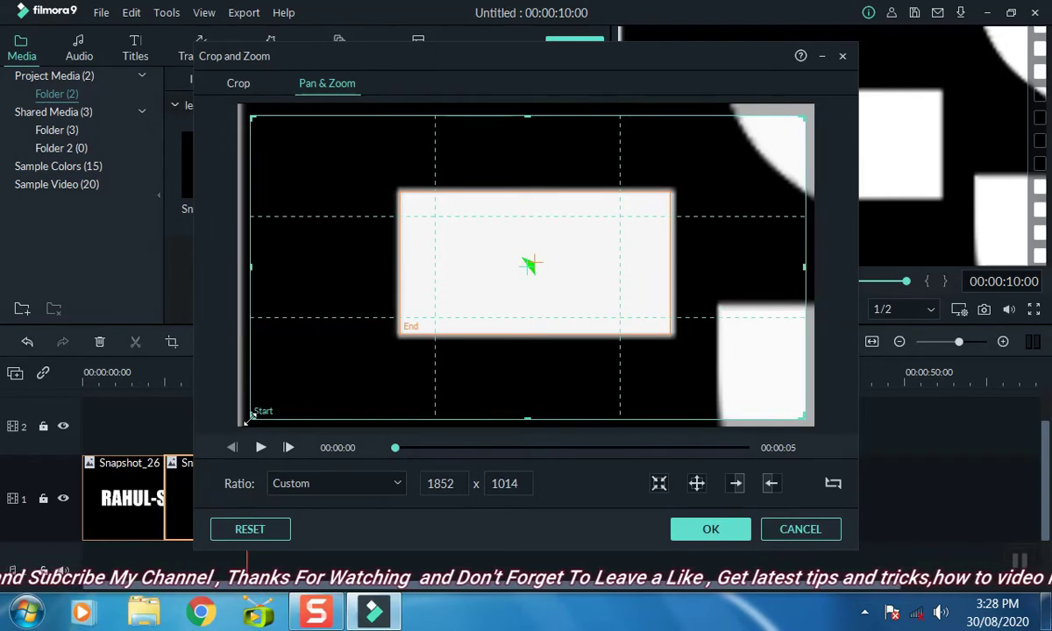
click(706, 530)
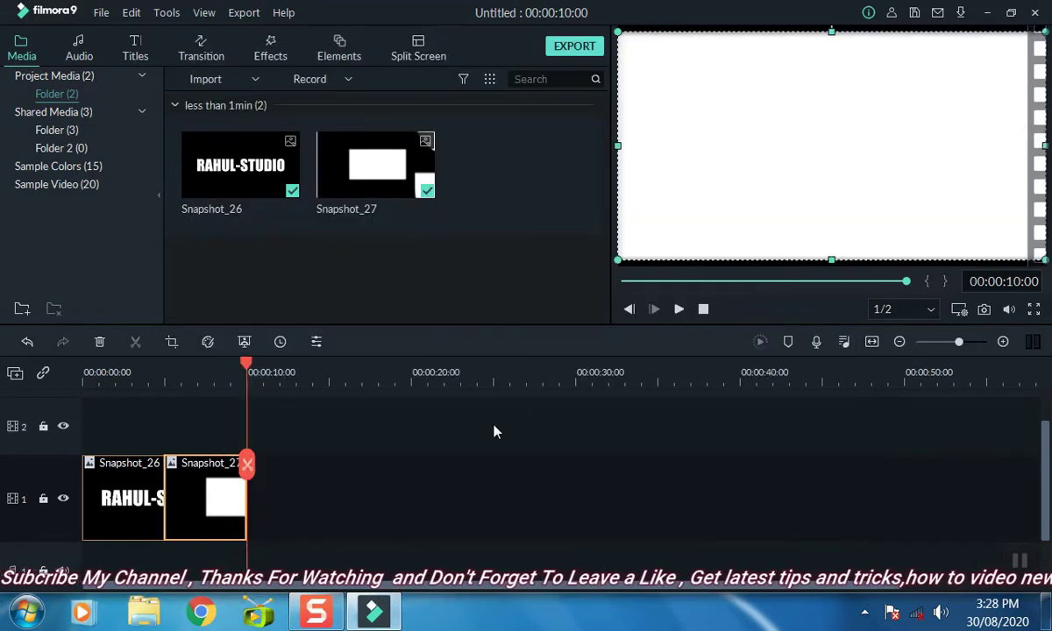
click(681, 312)
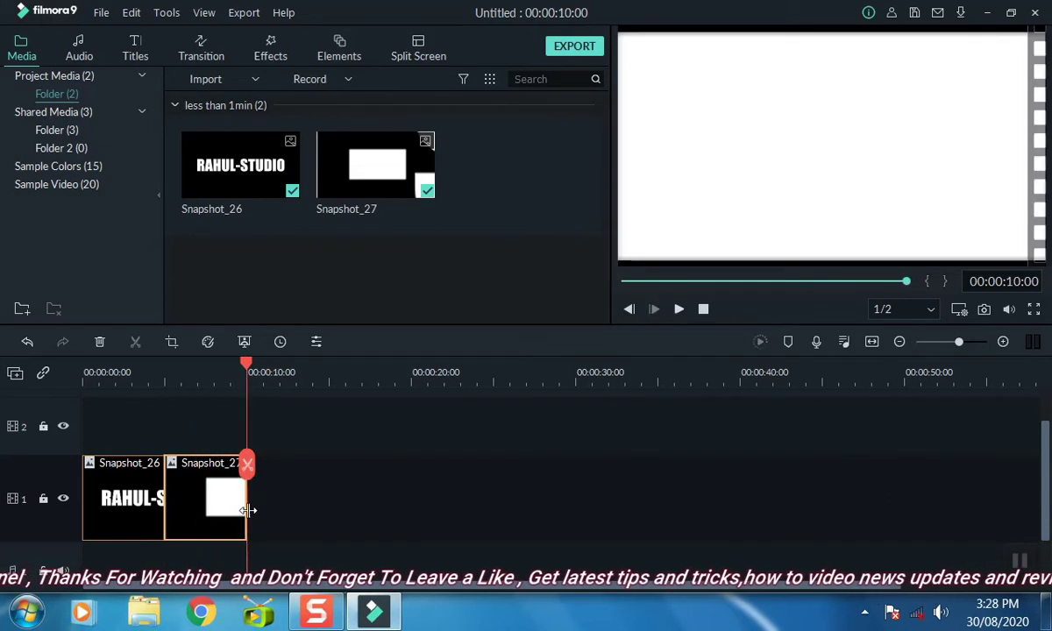
Set the second snapshot clip's duration to 00:00:00:05 and play the sequence from the start
right_click(185, 459)
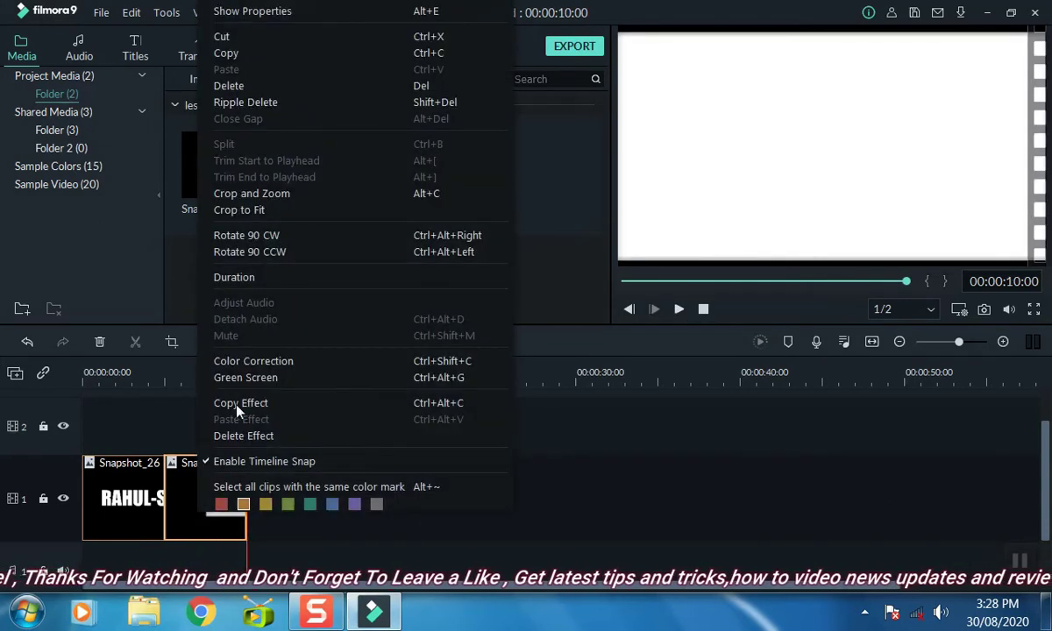
click(252, 279)
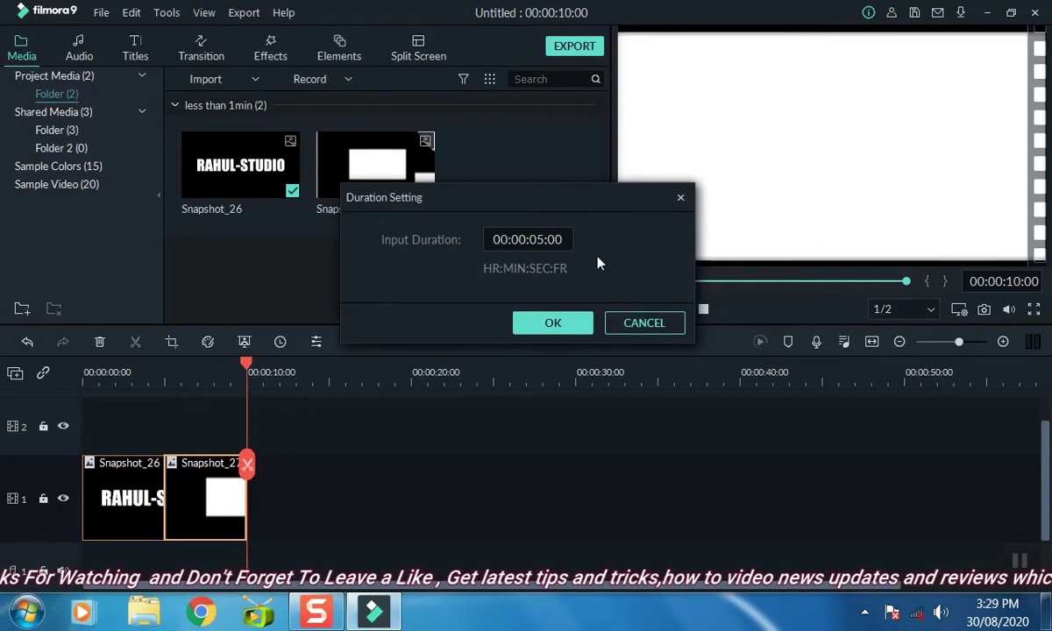
key(BackSpace)
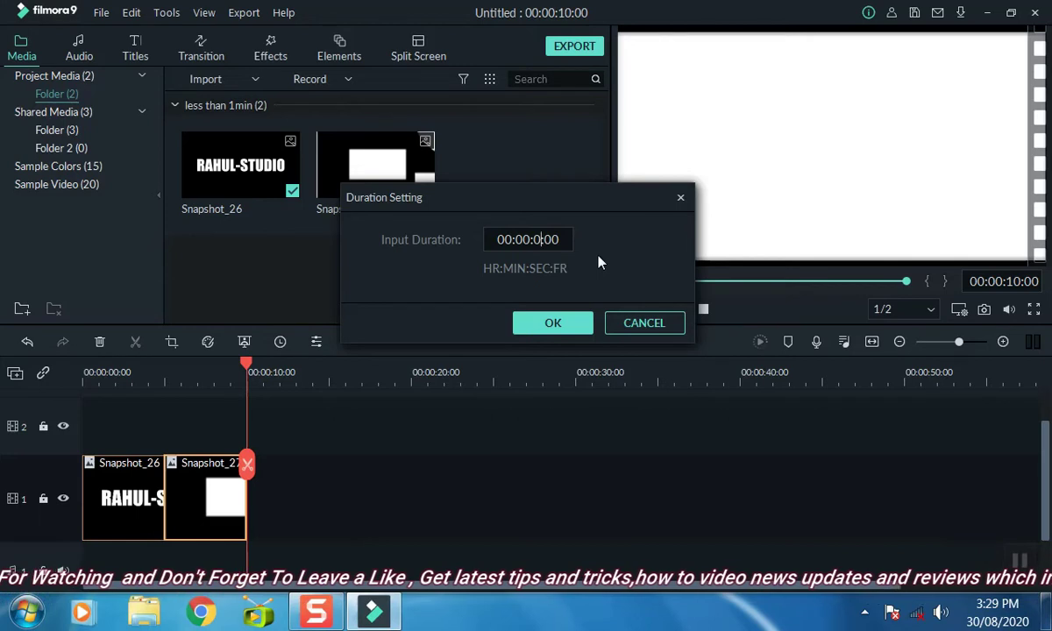
text(0)
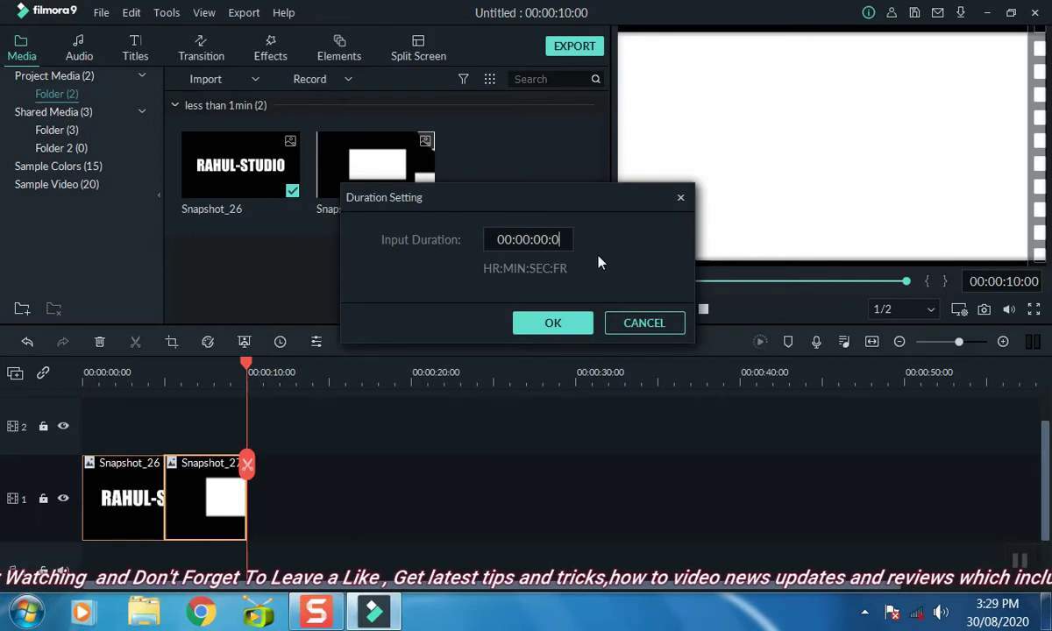
text(5)
click(559, 322)
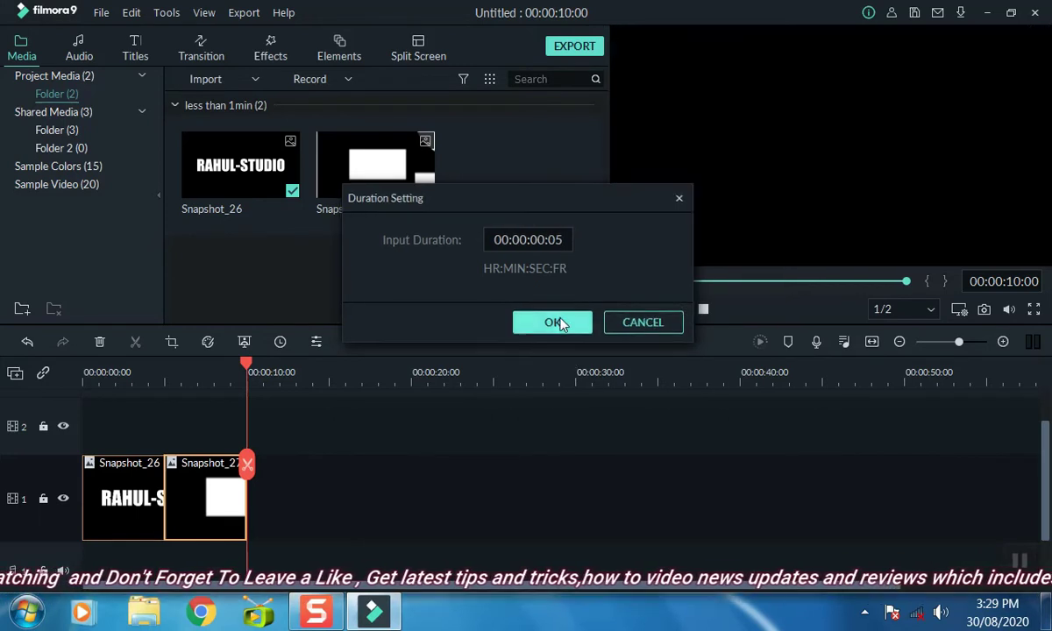
click(703, 309)
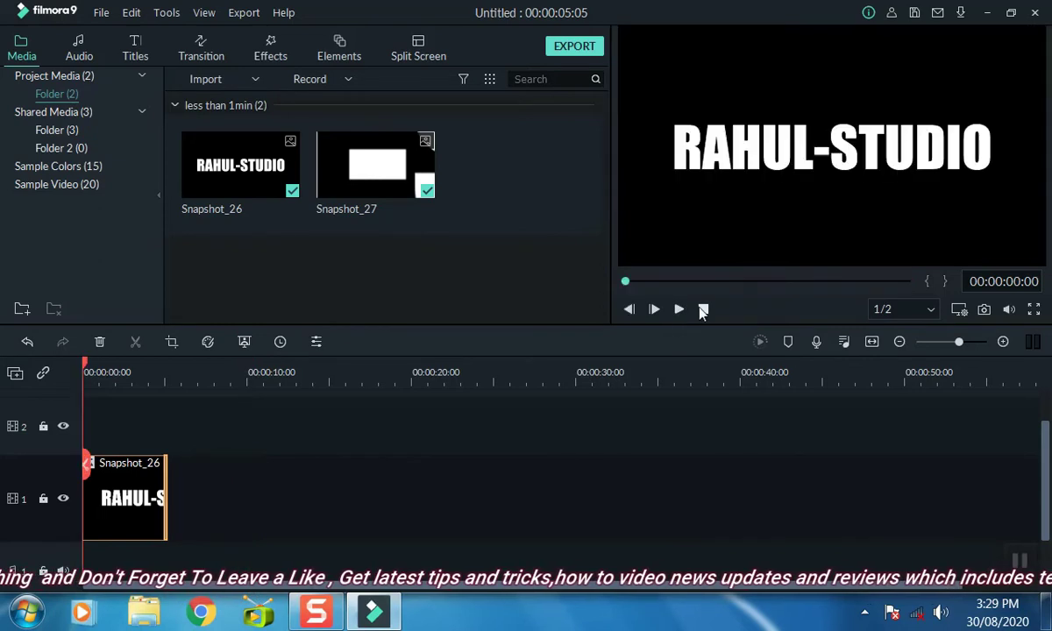
click(678, 312)
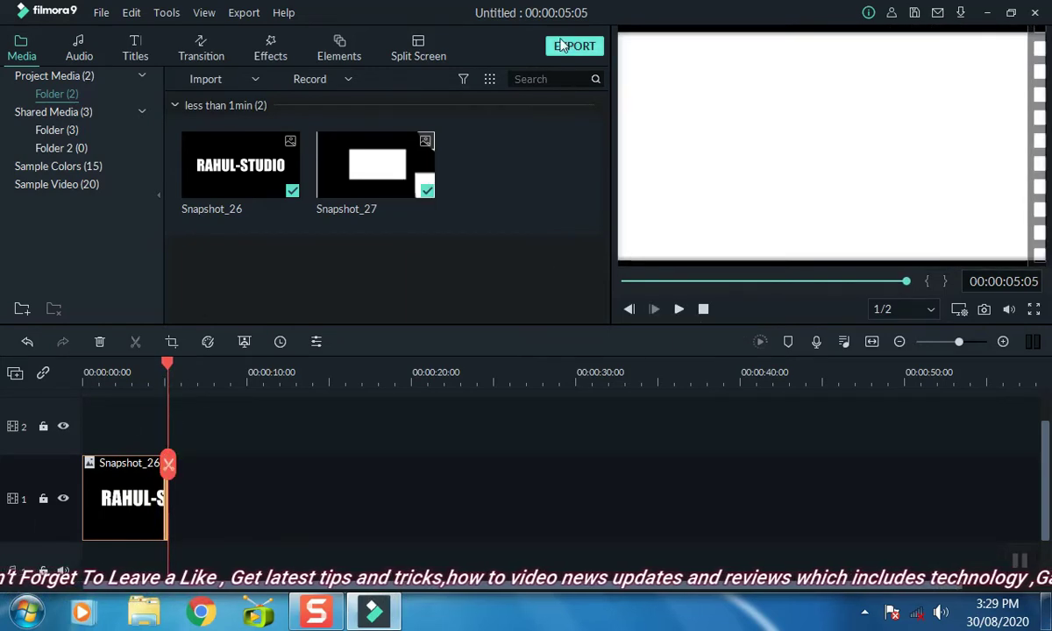
Configure the MP4 export settings with a 50 fps frame rate and a 256 kbps audio bit rate
click(563, 45)
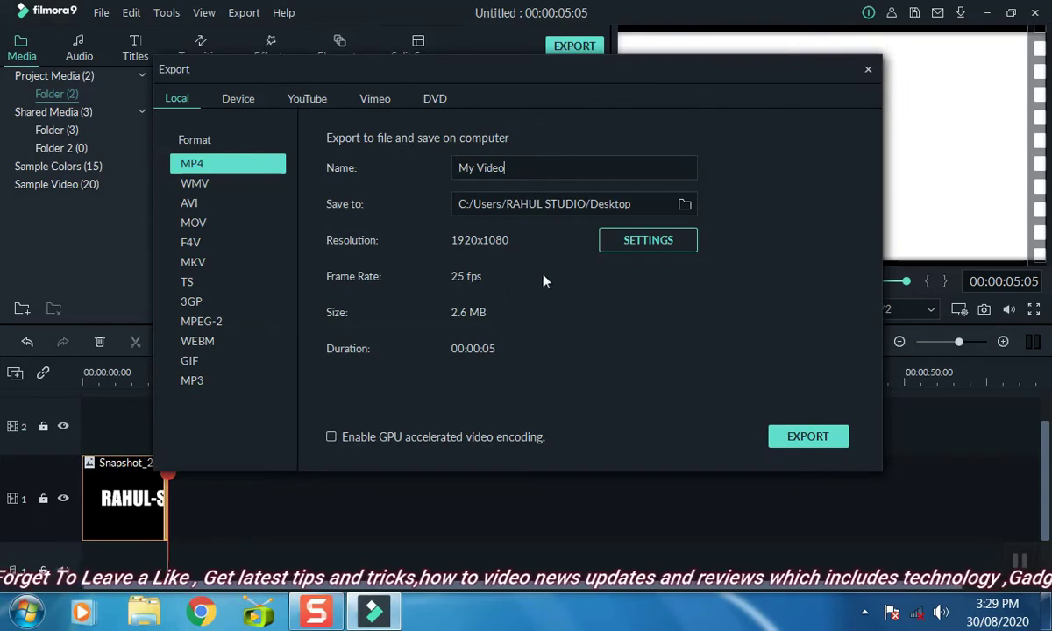
click(620, 241)
click(552, 209)
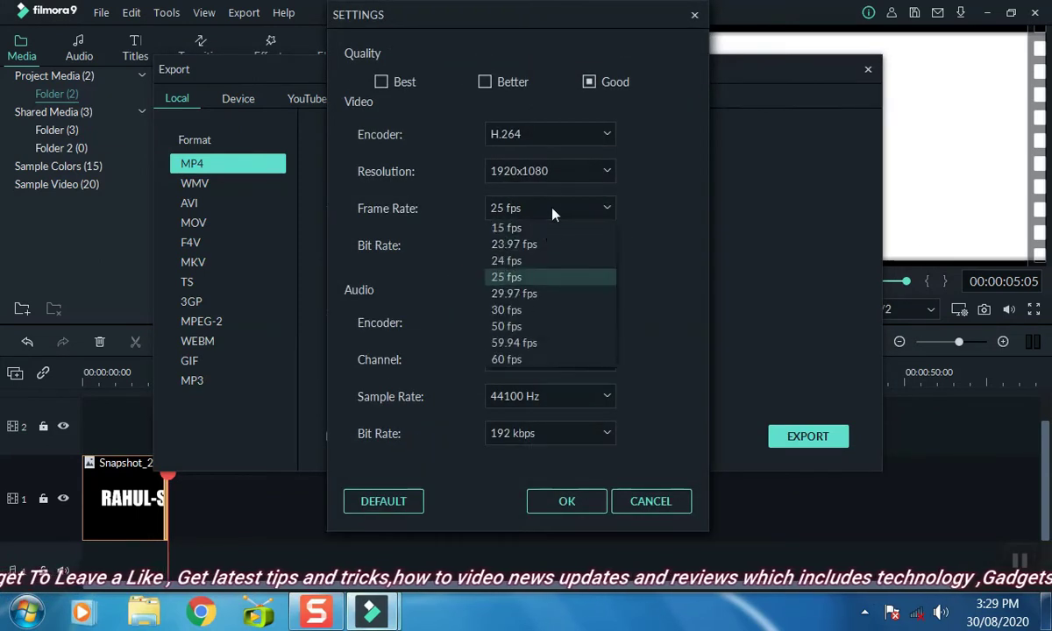
click(515, 327)
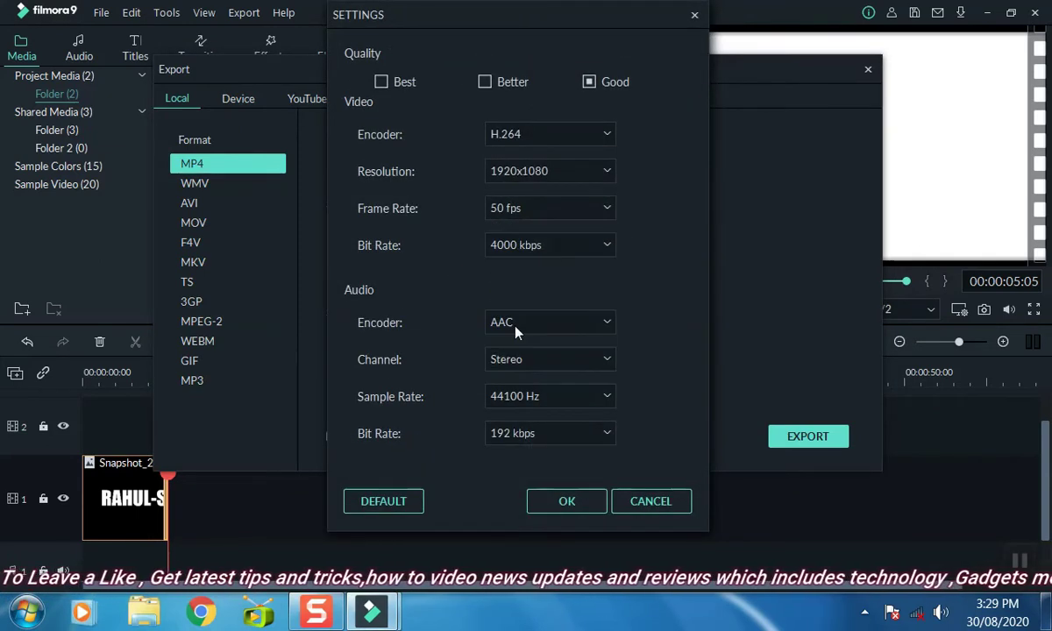
click(548, 435)
click(524, 503)
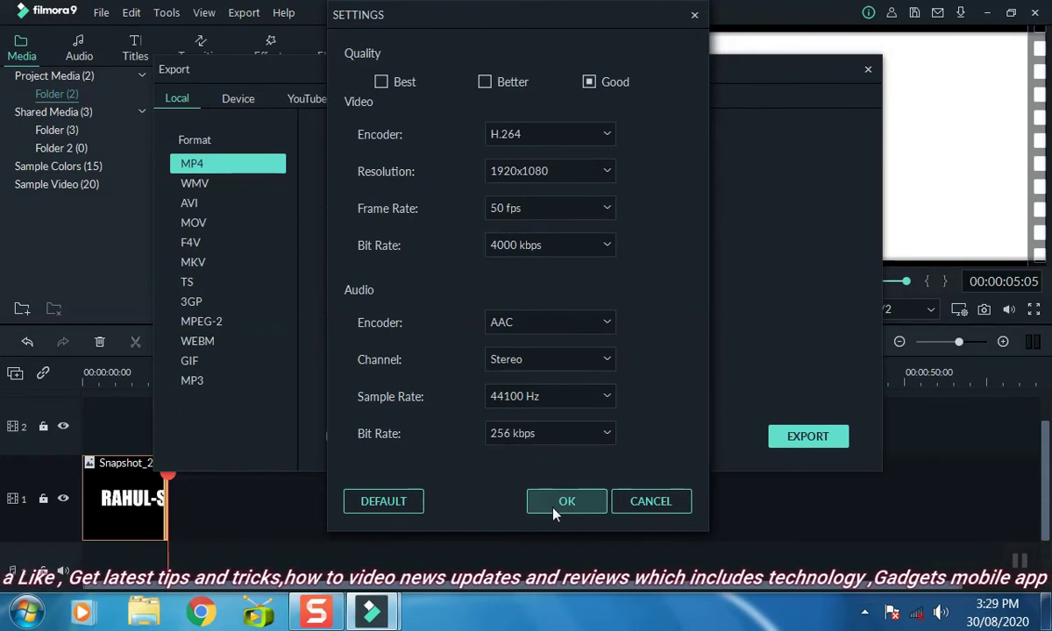
click(557, 510)
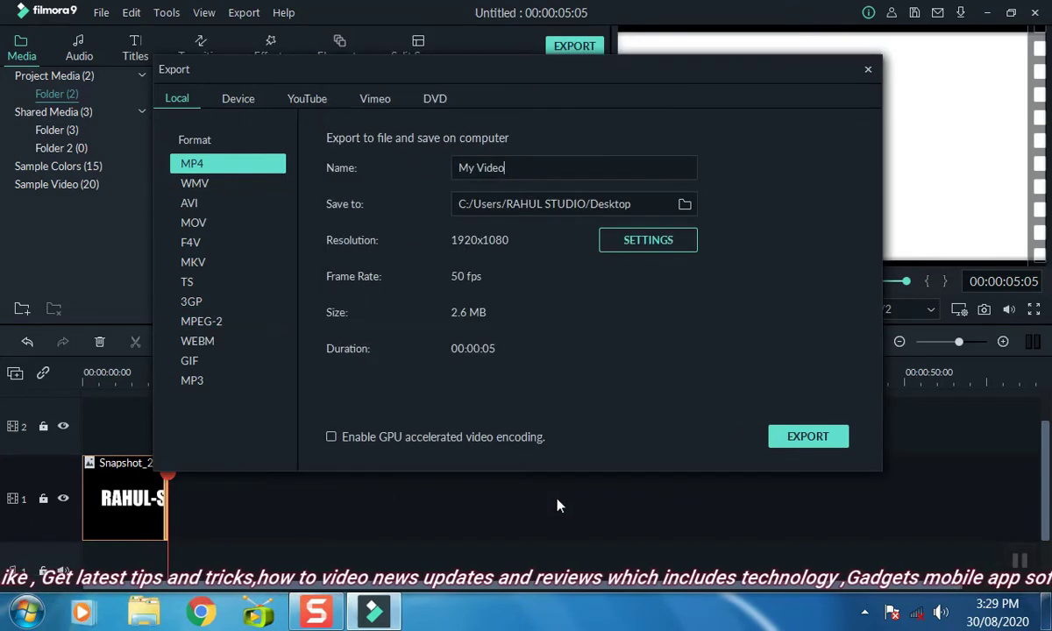
Export the project to the desktop as an MP4 video and close the export windows
click(804, 436)
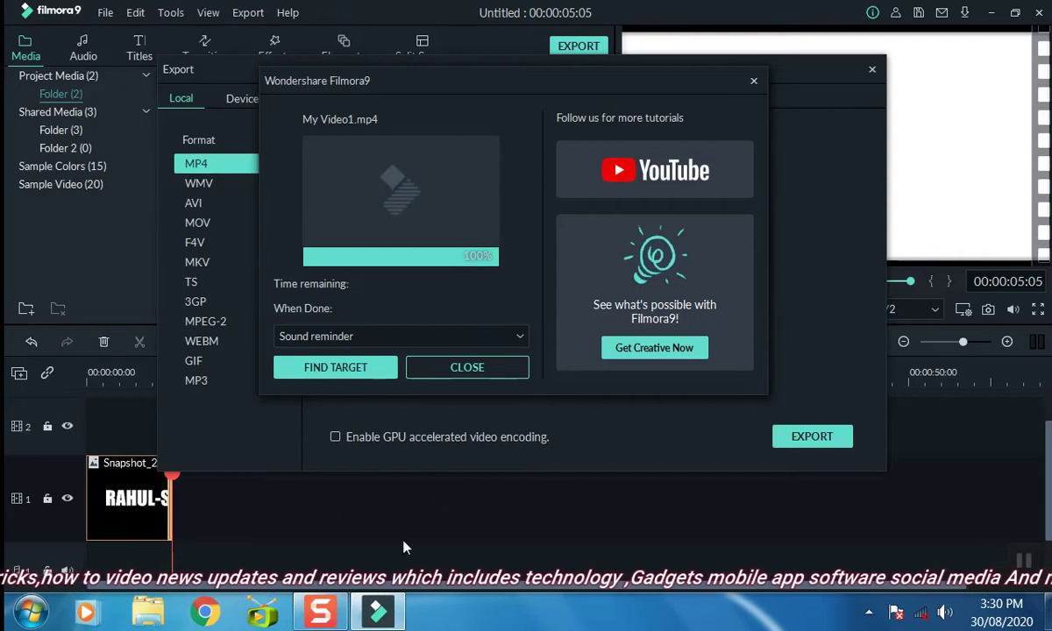
click(465, 368)
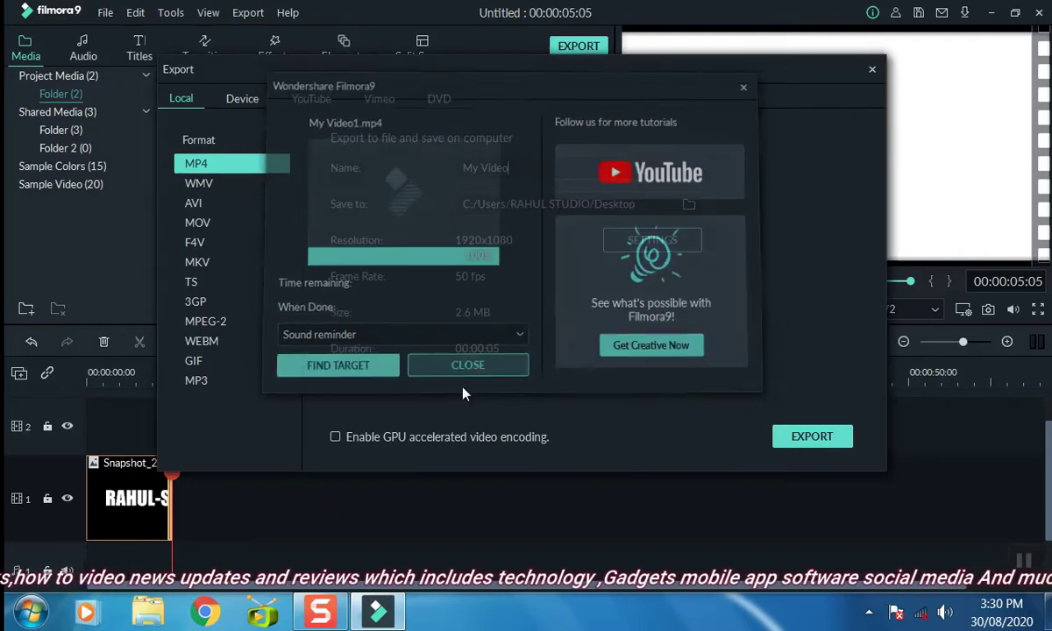
click(339, 440)
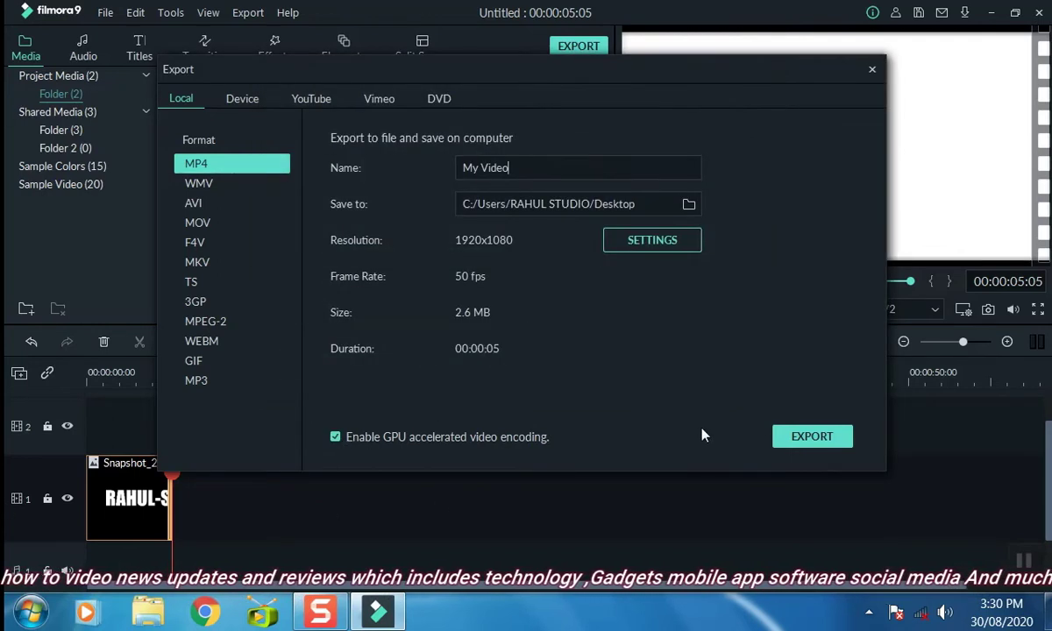
click(871, 70)
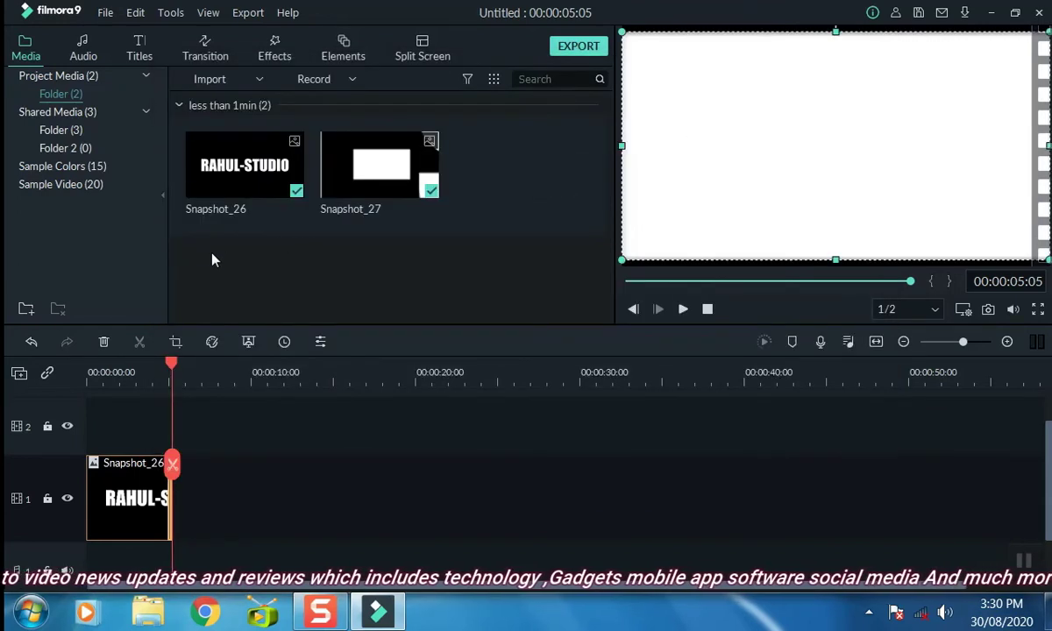
Delete both snapshots from the media library together with their timeline clips
drag(238, 268, 430, 175)
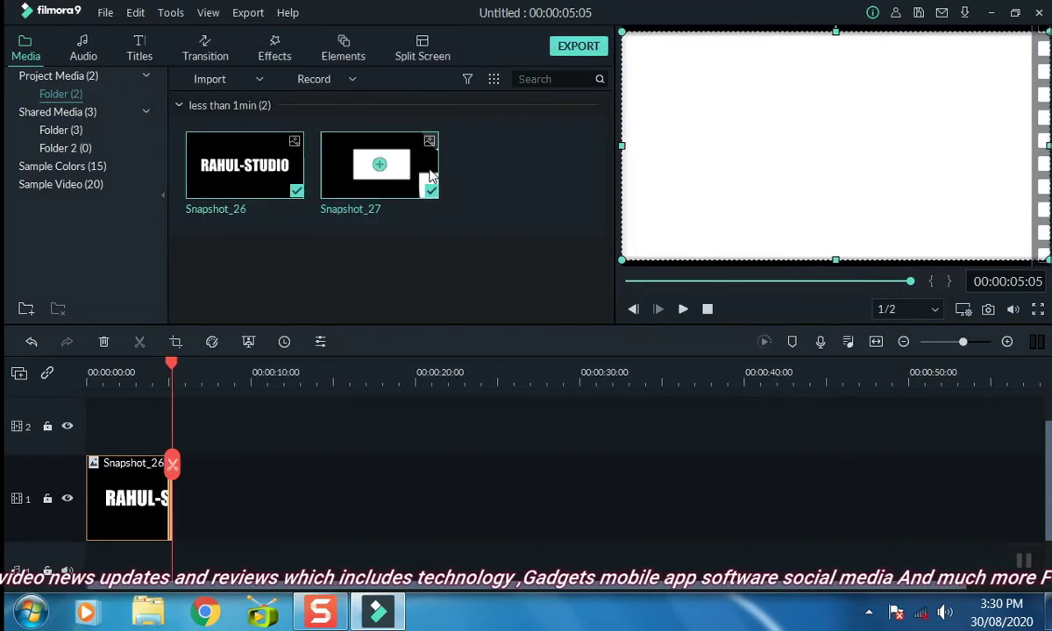
key(Delete)
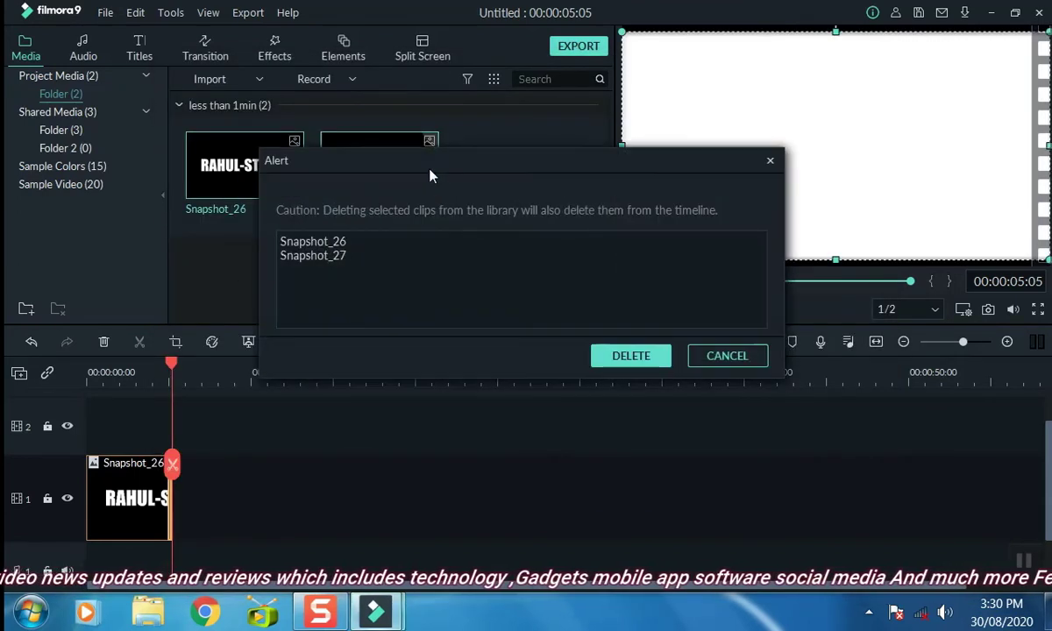
click(634, 356)
click(395, 221)
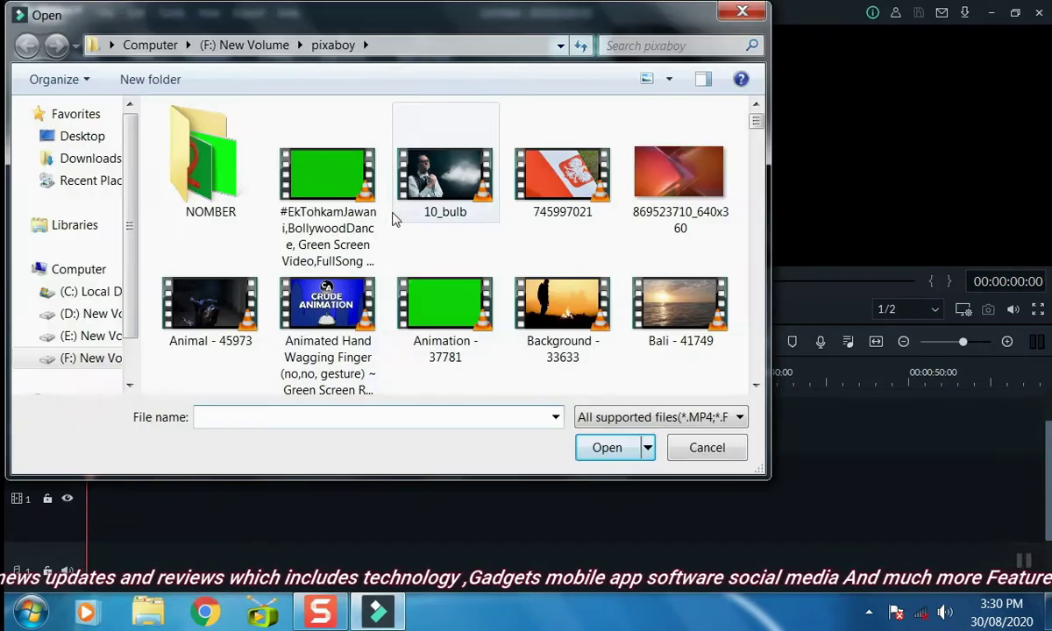
click(85, 136)
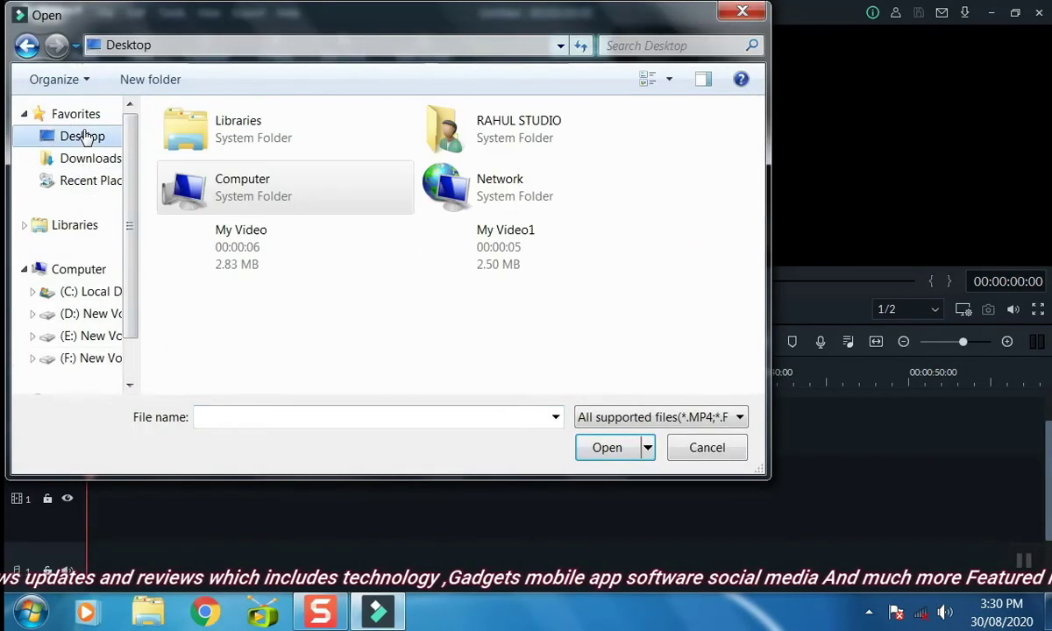
click(205, 252)
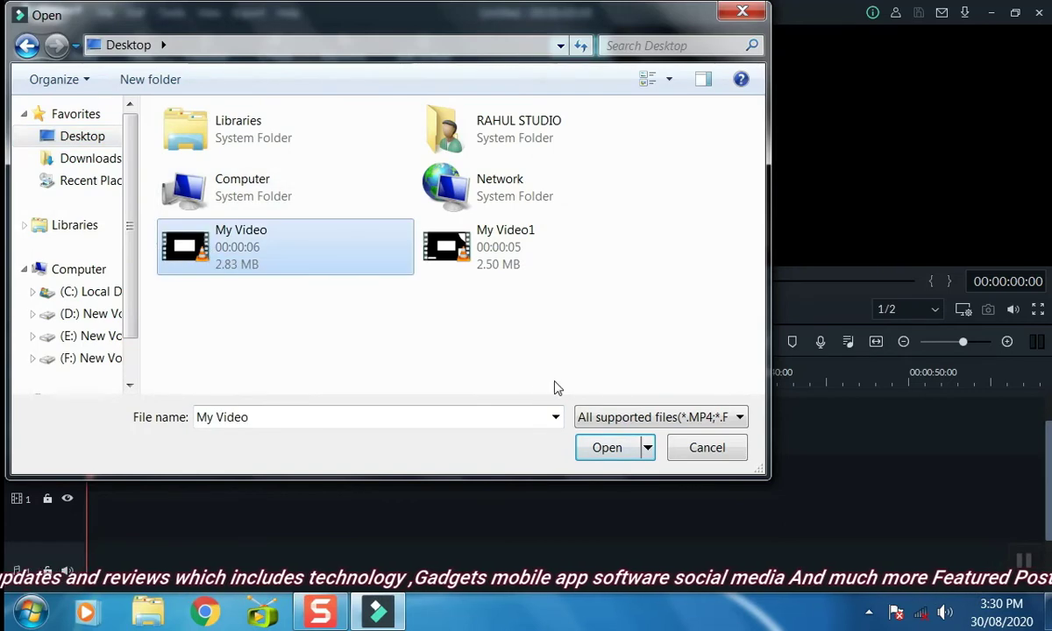
click(606, 448)
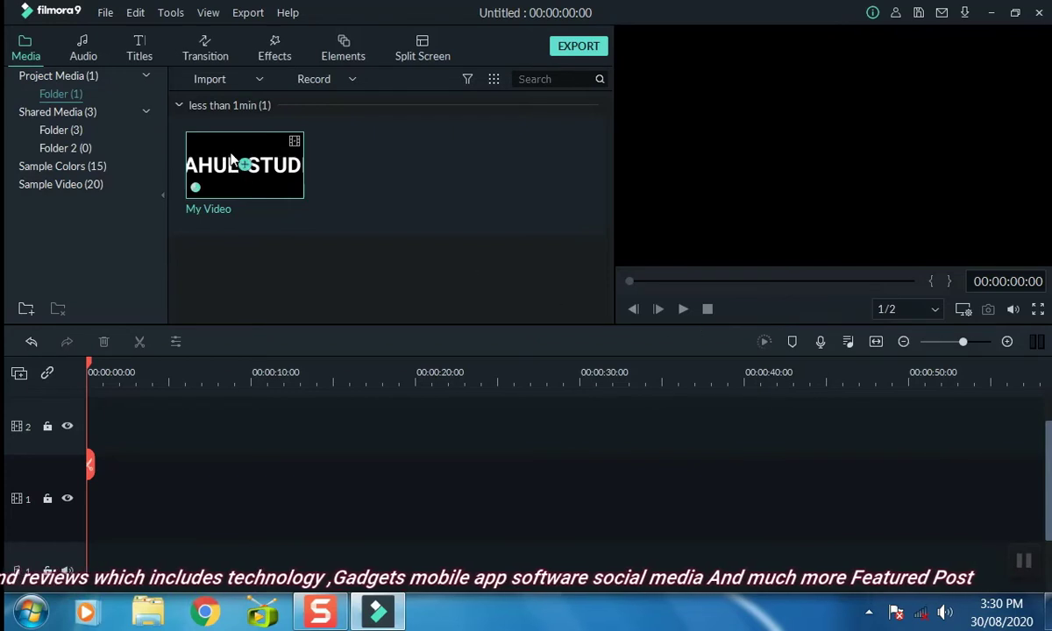
key(Delete)
click(604, 309)
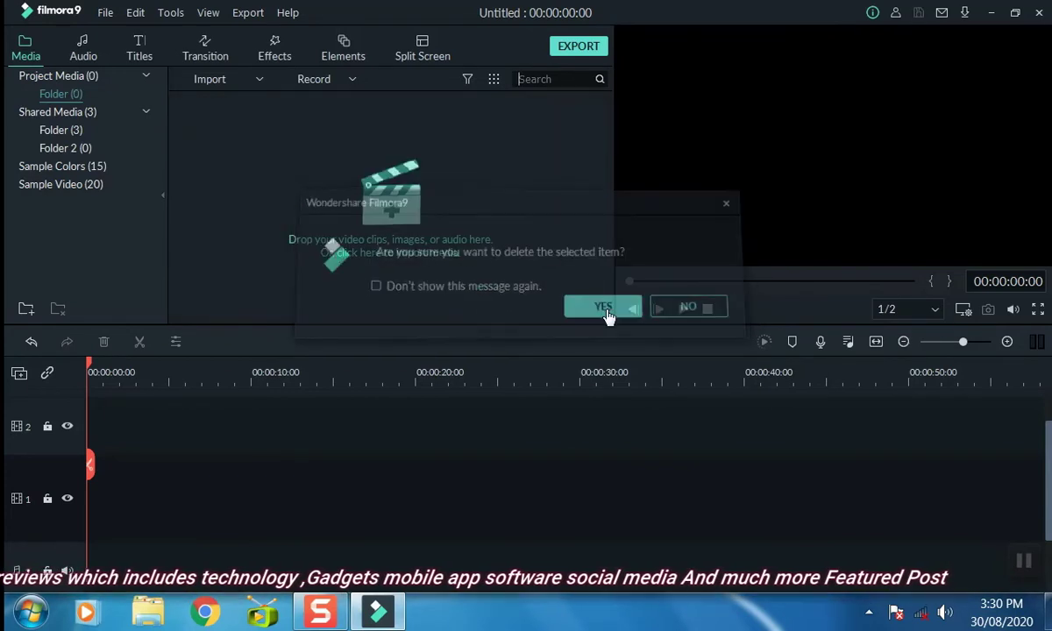
Import the exported file My Video1 from the desktop into the media library
double_click(285, 171)
click(453, 250)
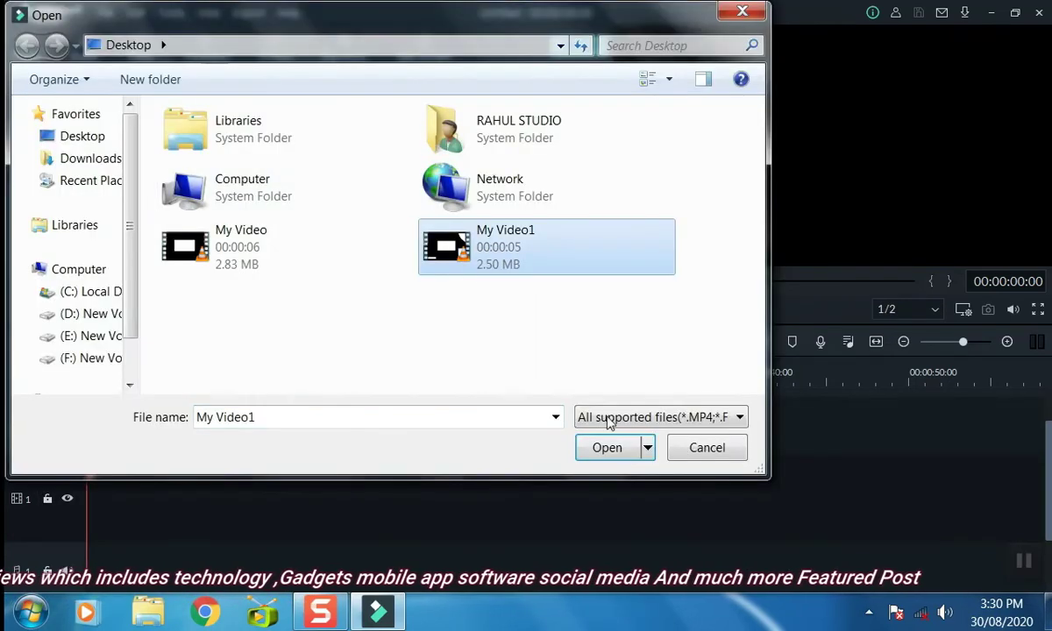
click(606, 447)
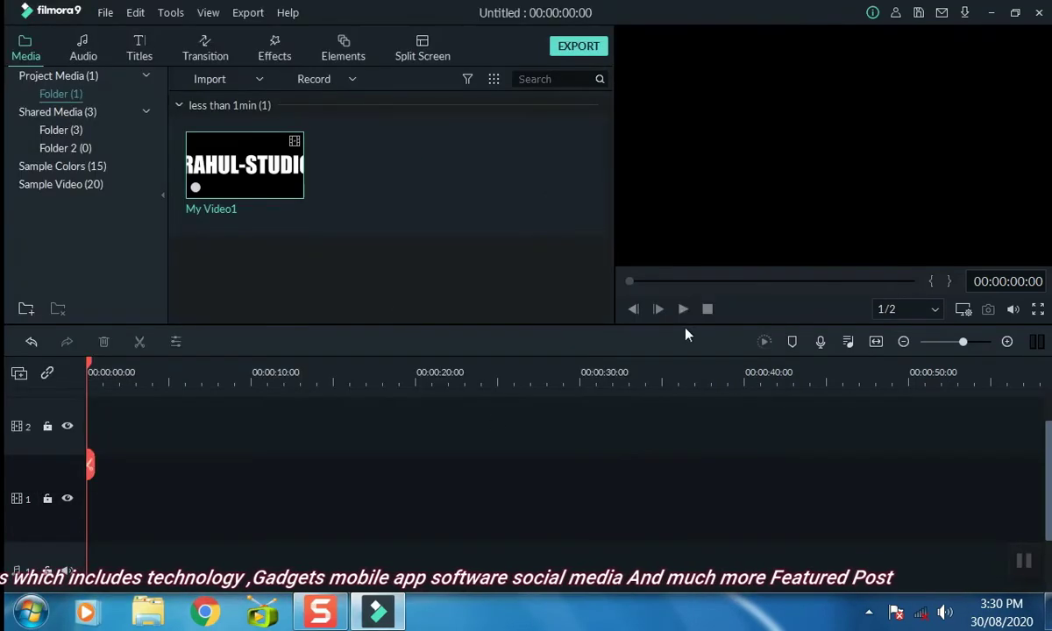
Insert My Video1 on the timeline, changing the project settings to match the media at 1920 x 1080 50fps
right_click(264, 161)
click(293, 196)
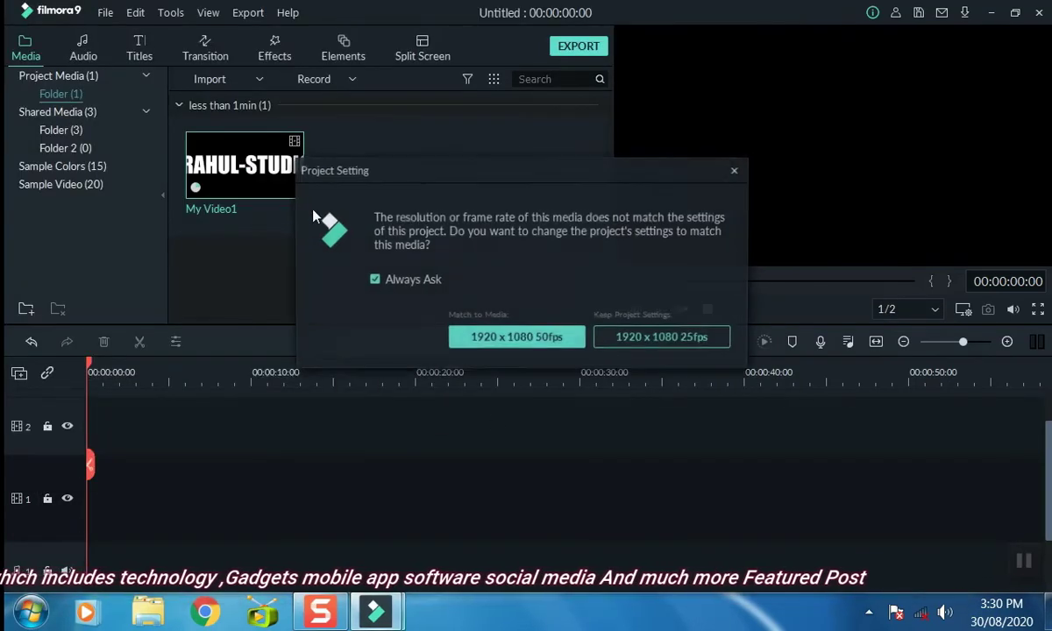
click(512, 334)
Play the My Video1 clip, move it up to video track 2 and return the playhead to the start
click(684, 308)
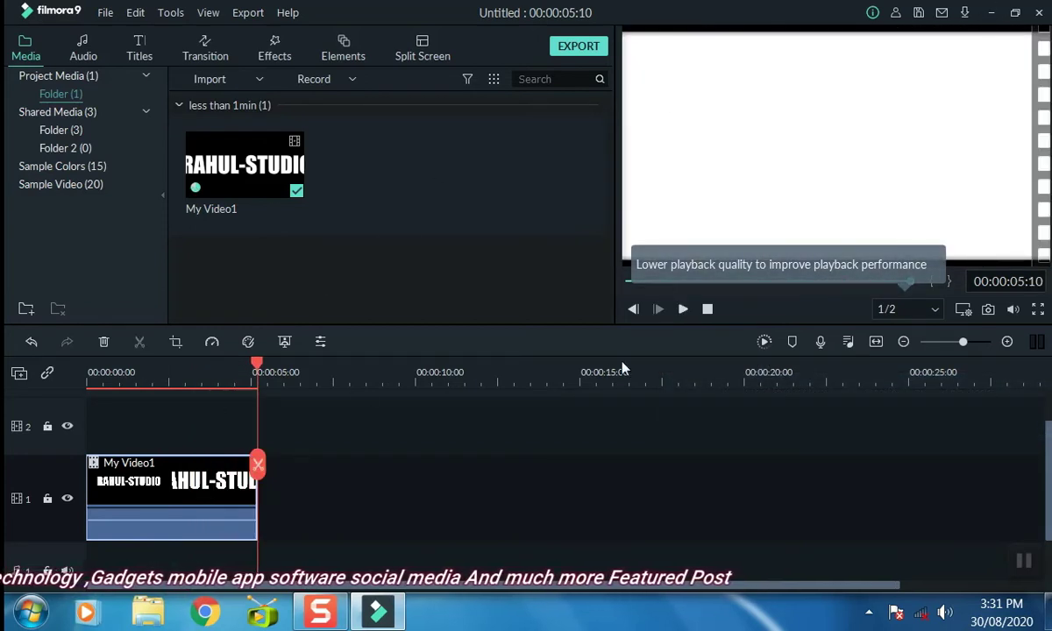
drag(158, 490, 154, 419)
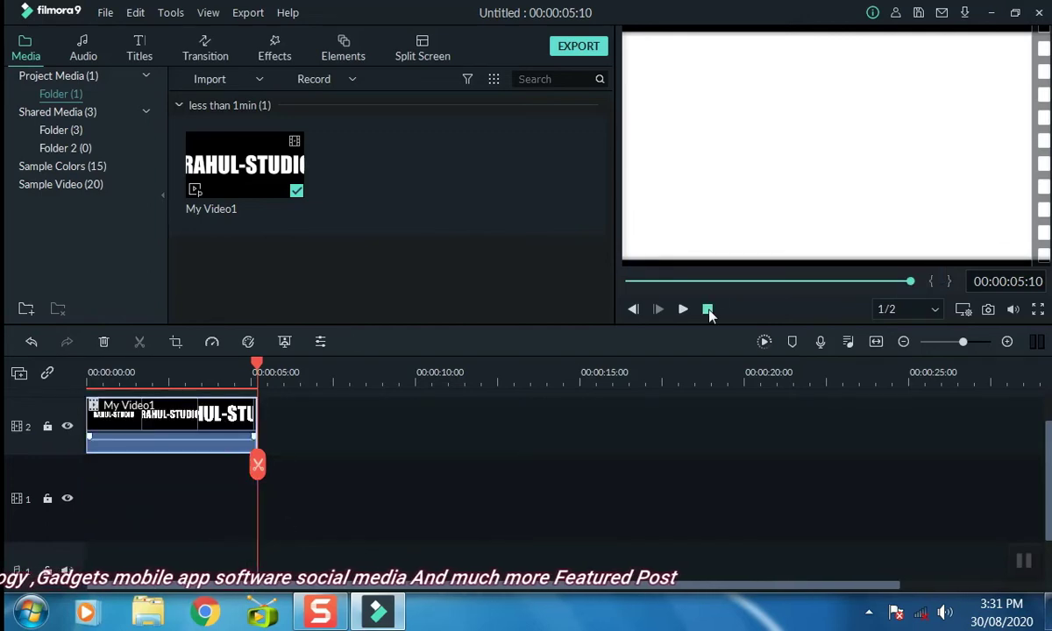
click(707, 309)
Import the Coastline - 3581 video from the pixaboy folder on drive F: into the media library
click(212, 81)
click(209, 98)
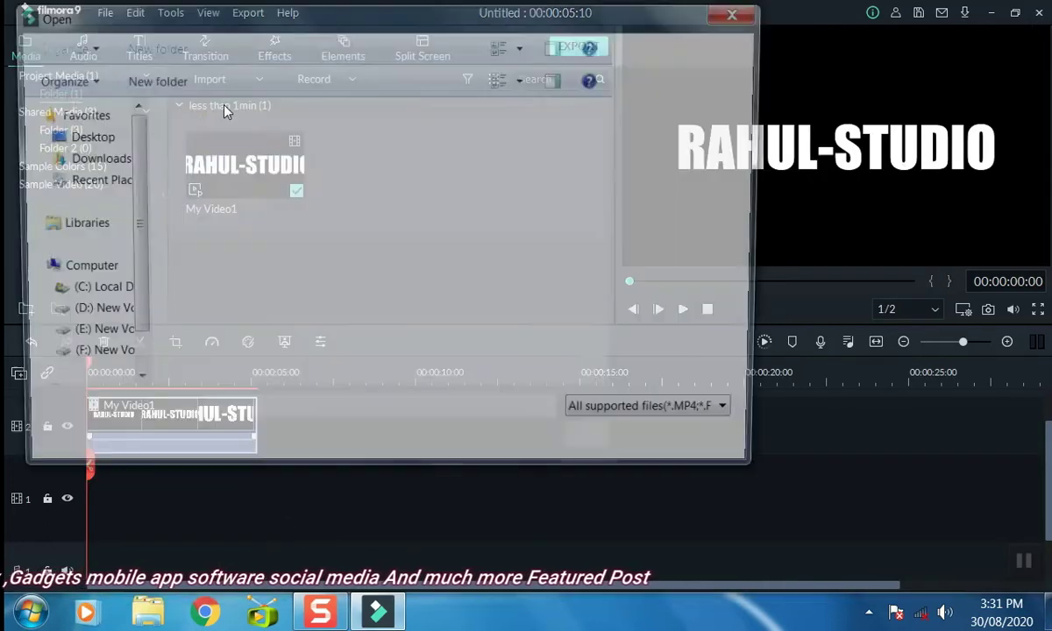
click(81, 354)
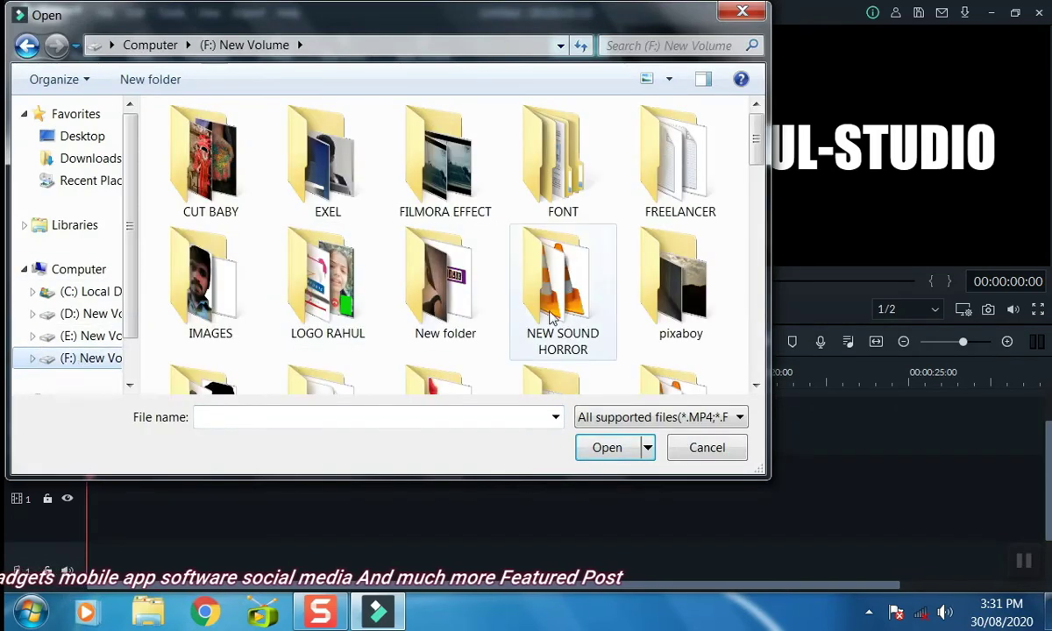
drag(756, 149, 762, 183)
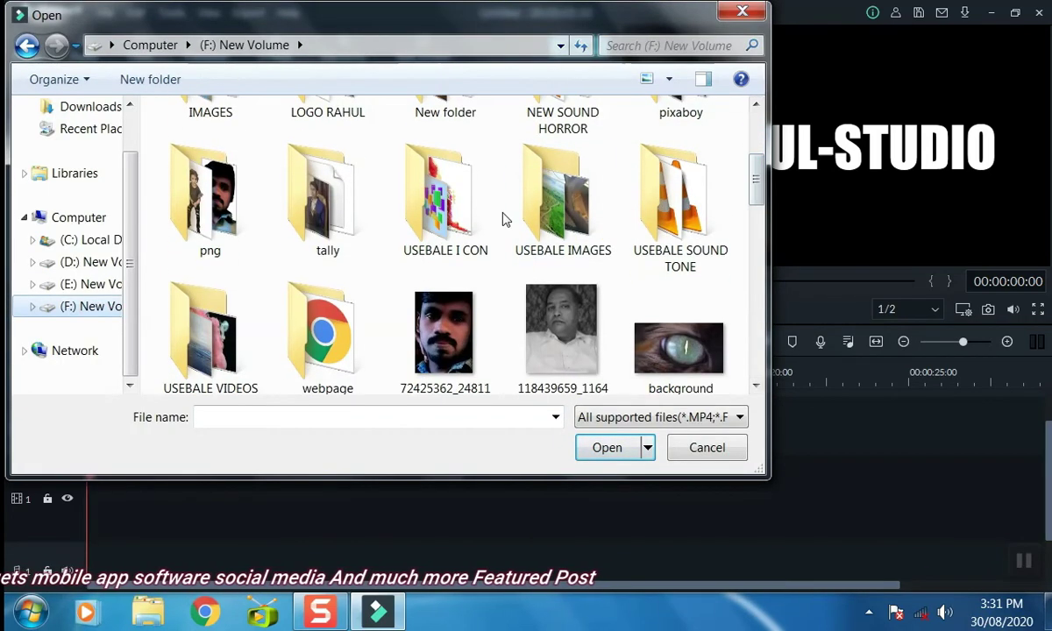
scroll(675, 211, up, 2)
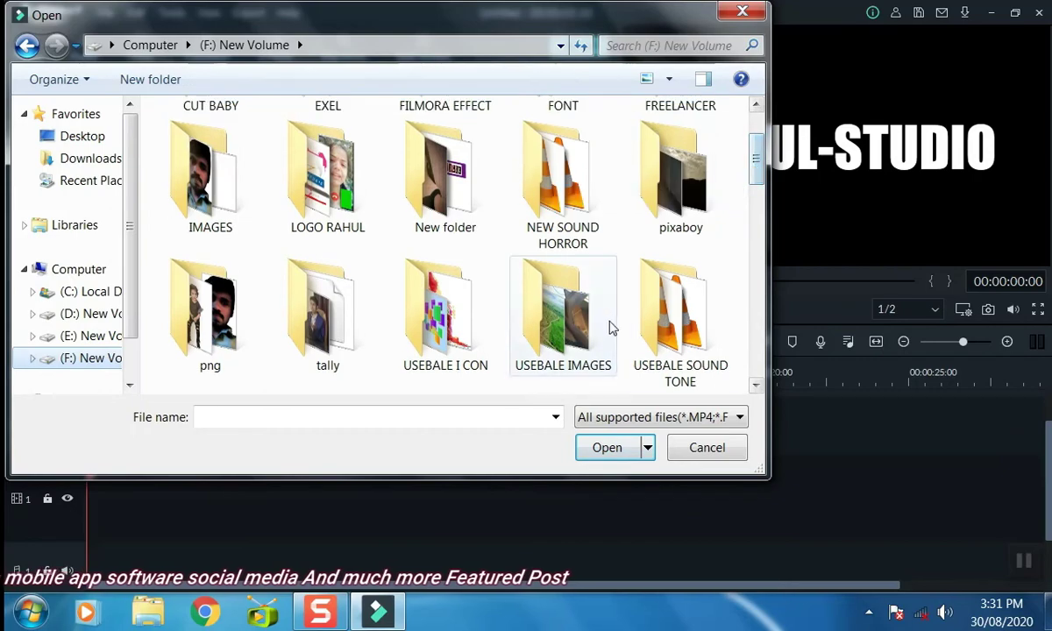
double_click(680, 219)
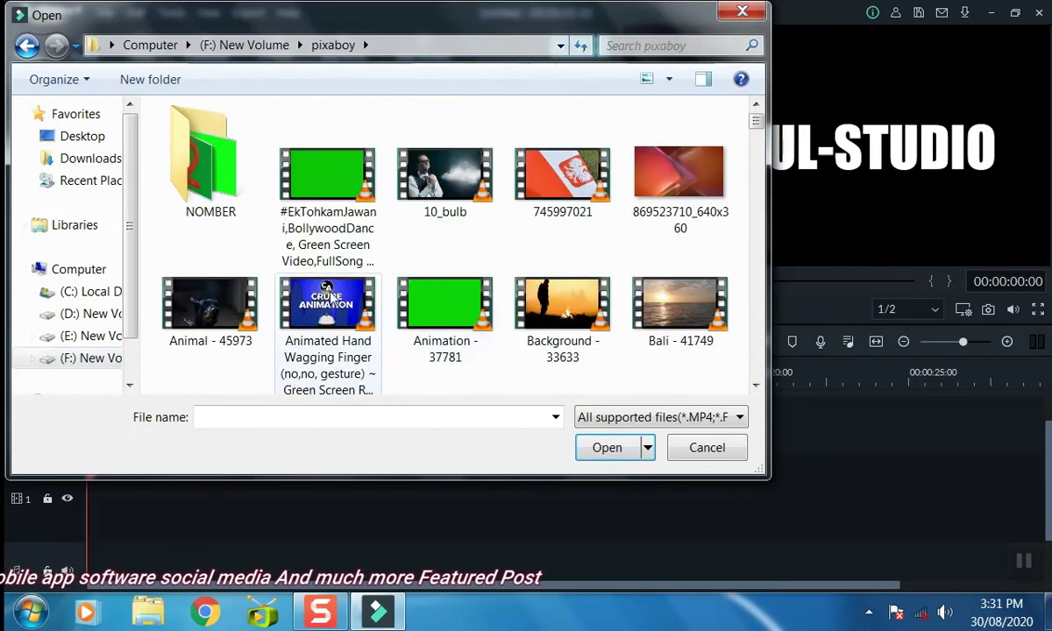
scroll(443, 320, down, 3)
click(443, 320)
click(624, 451)
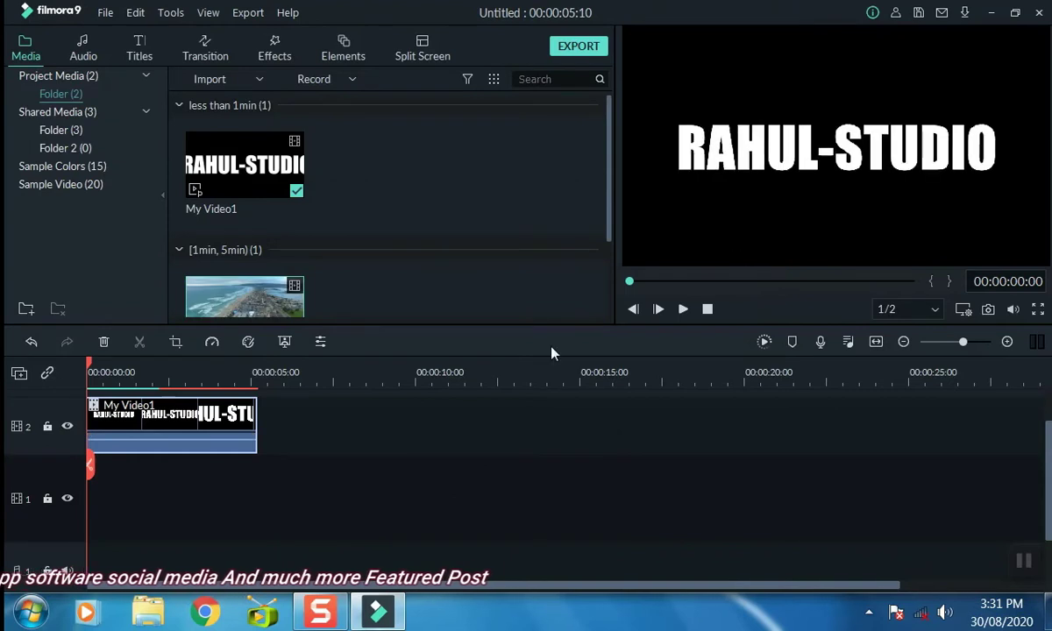
Insert the Coastline clip on video track 1 beneath My Video1, fit the timeline to view and preview the opening
right_click(245, 301)
click(271, 324)
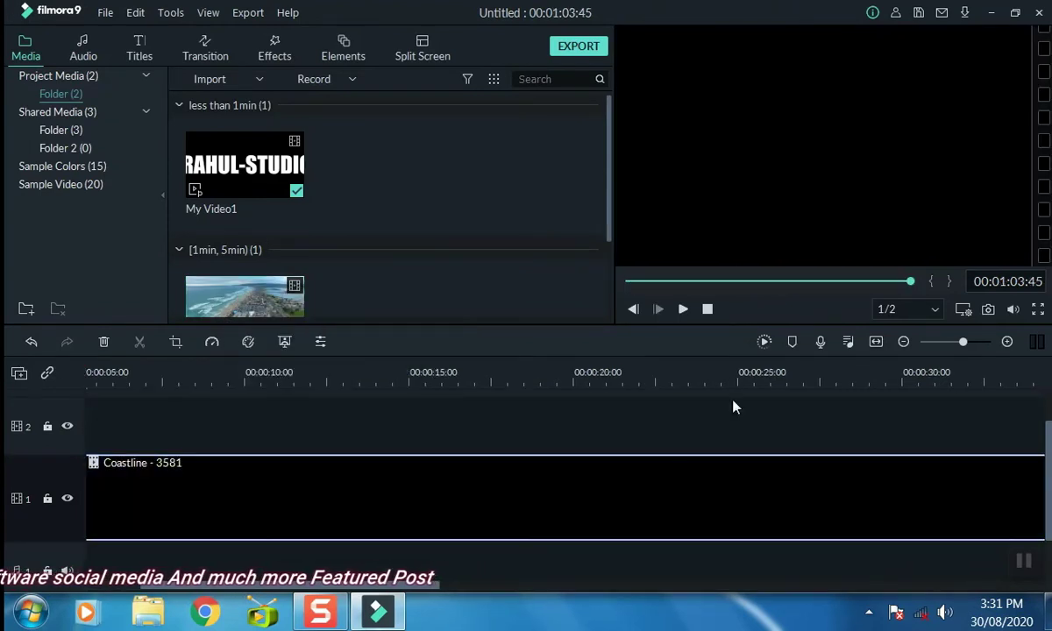
click(875, 340)
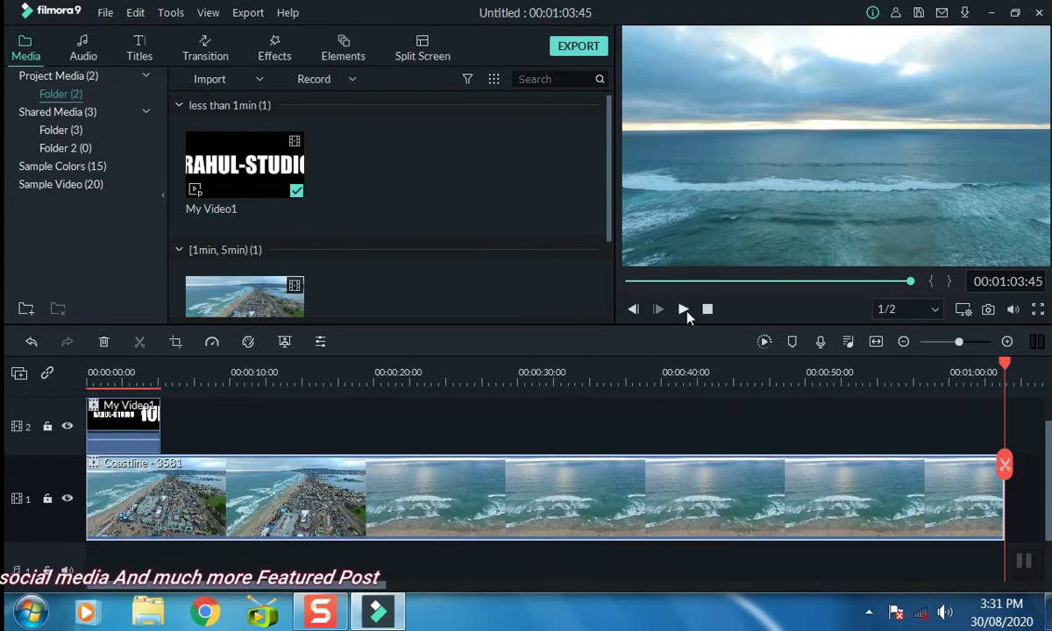
click(684, 309)
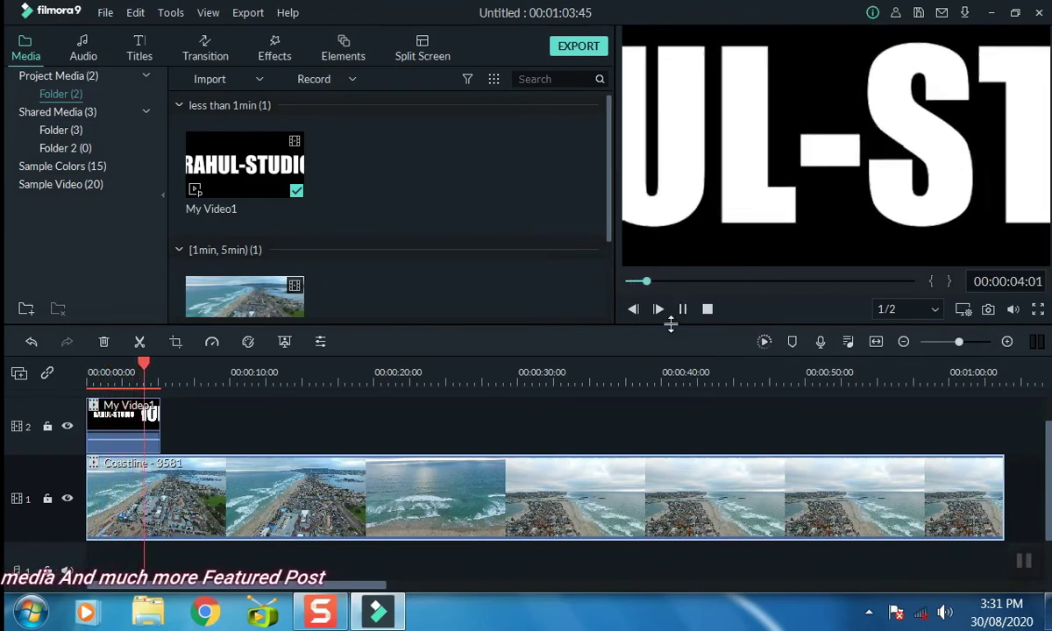
click(684, 309)
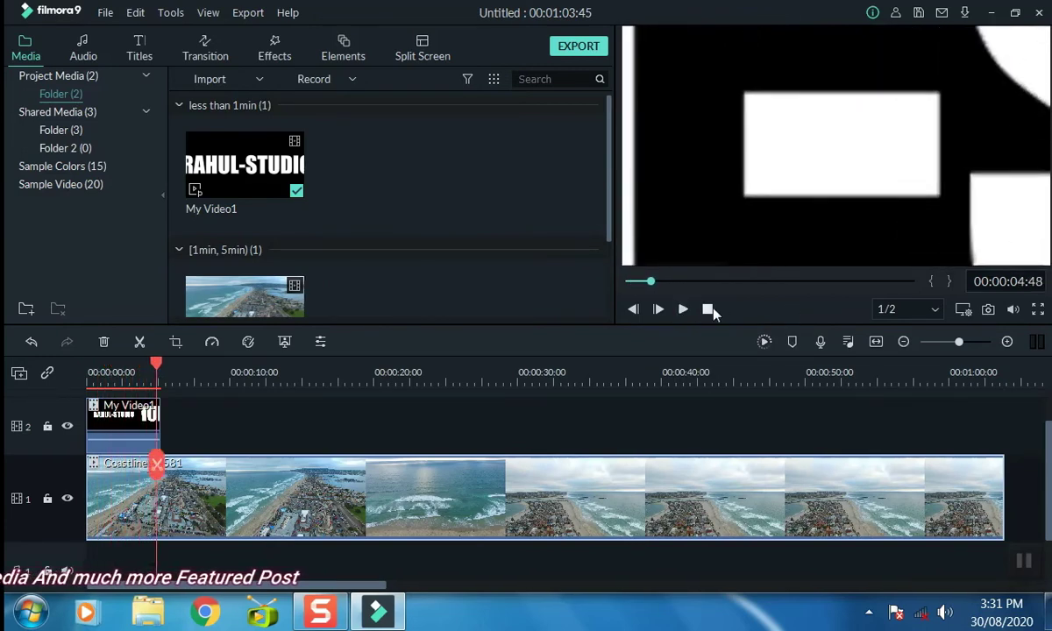
click(709, 310)
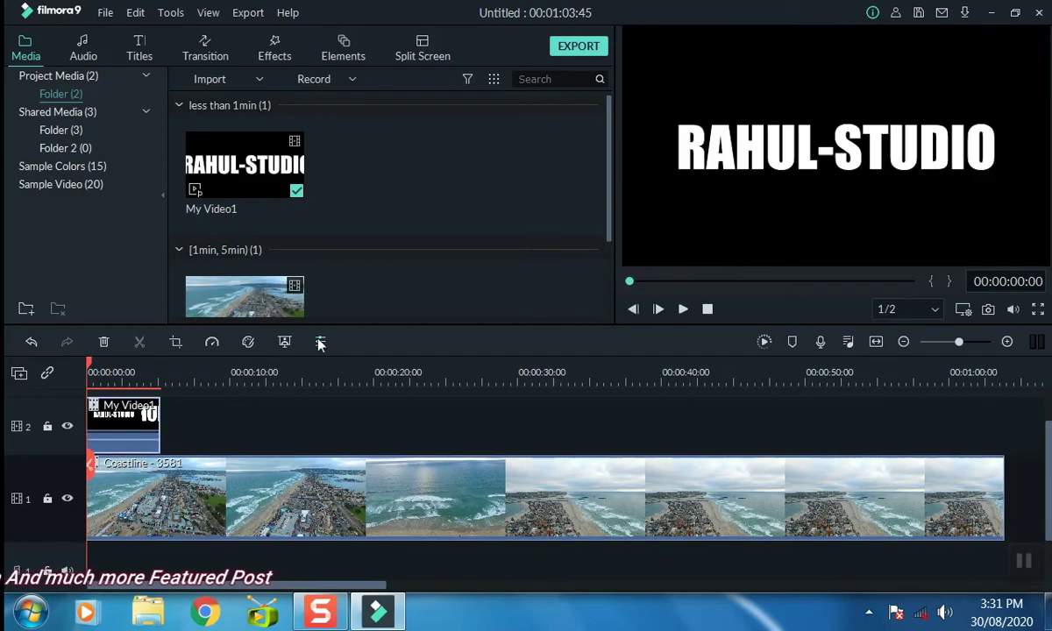
Set the My Video1 clip's compositing blending mode to Darken and apply it
click(86, 98)
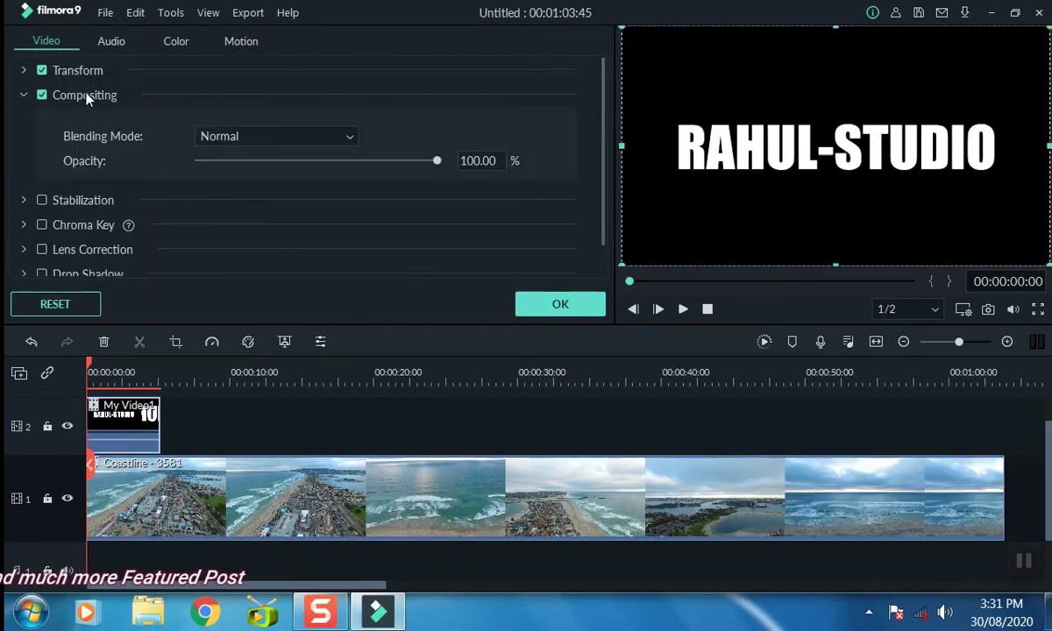
click(273, 134)
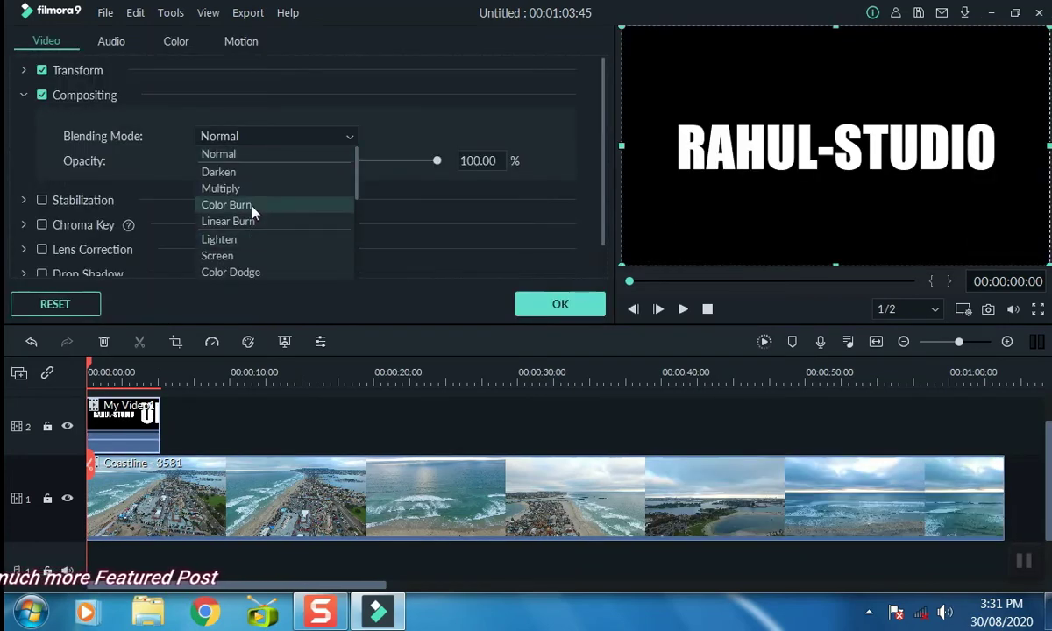
click(248, 178)
click(560, 304)
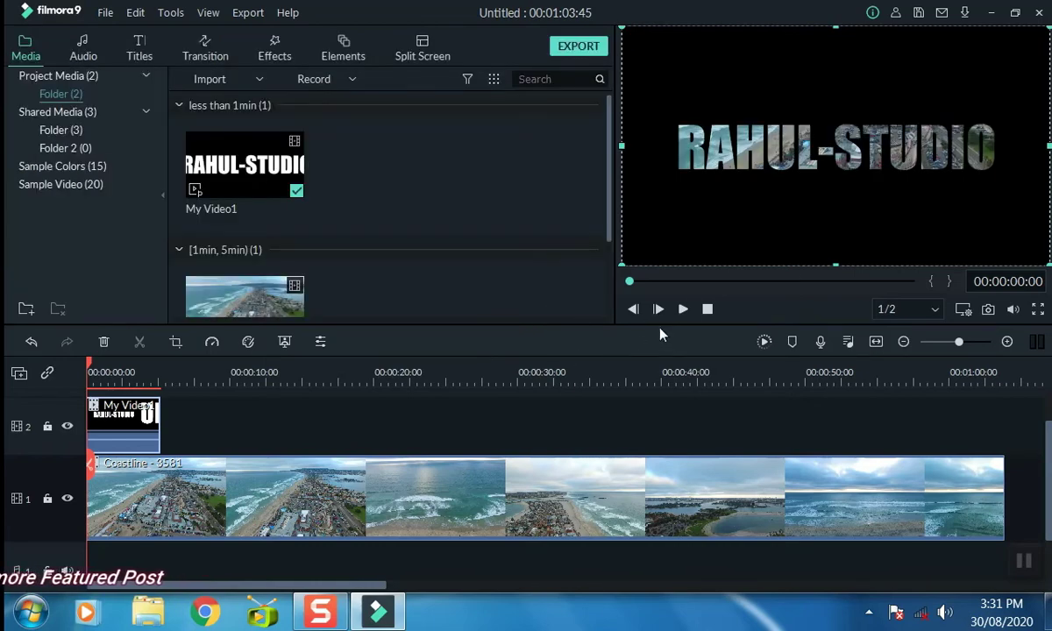
Split the Coastline clip at about 13 seconds and delete the part after the cut
click(286, 373)
click(285, 464)
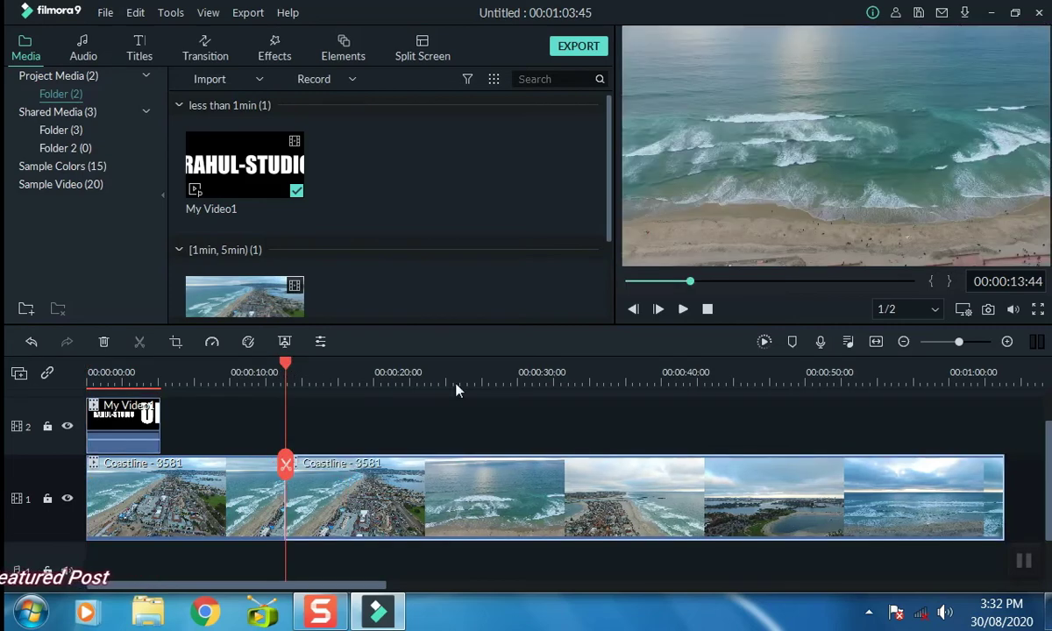
key(Delete)
Play back the blended title and the trimmed Coastline footage to check the zoom-through
click(683, 308)
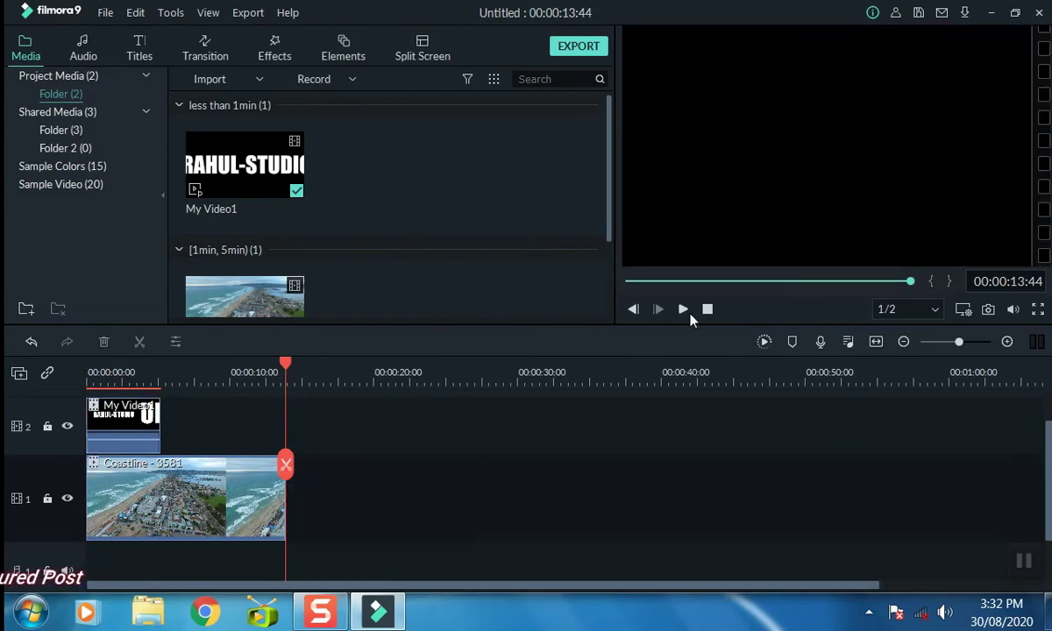
click(684, 309)
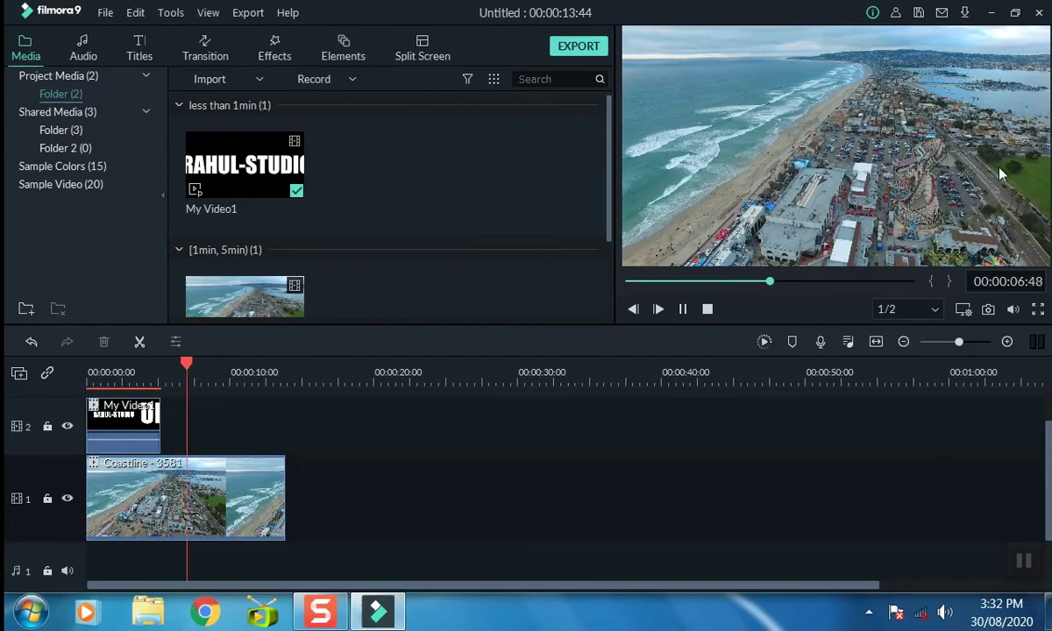
click(683, 309)
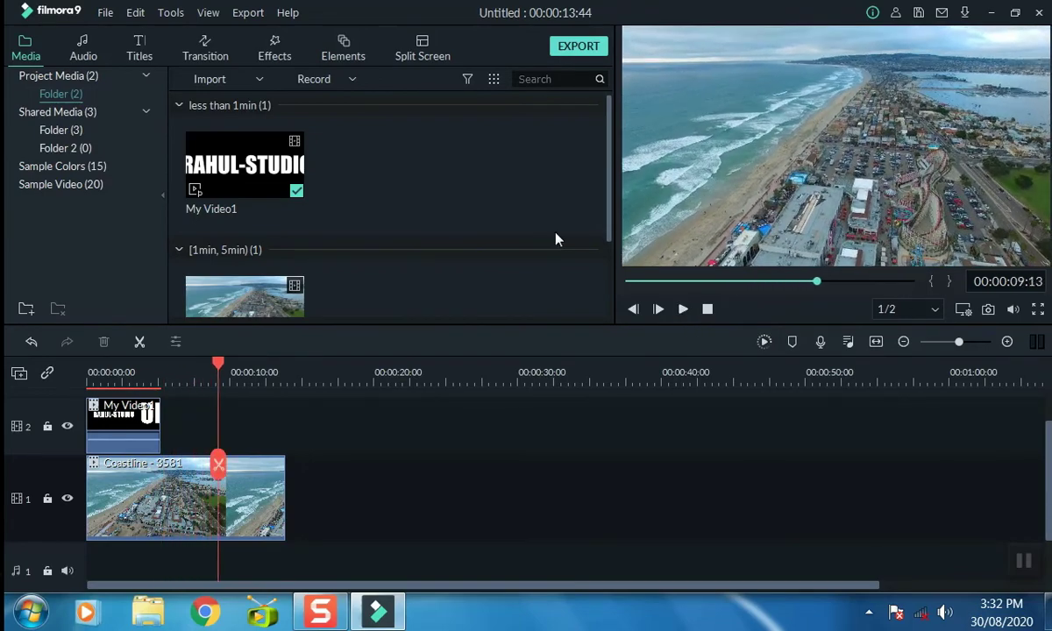
Export the project to the desktop as a 1920x1080, 50 fps MP4 under the name My Video, and exit the editor without saving changes
click(571, 49)
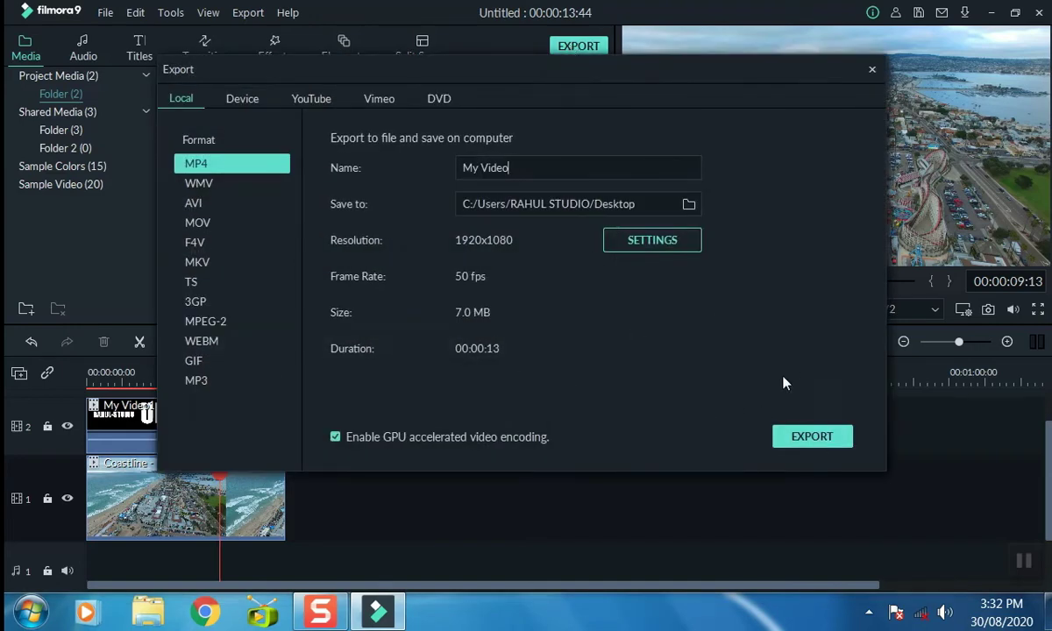
click(802, 437)
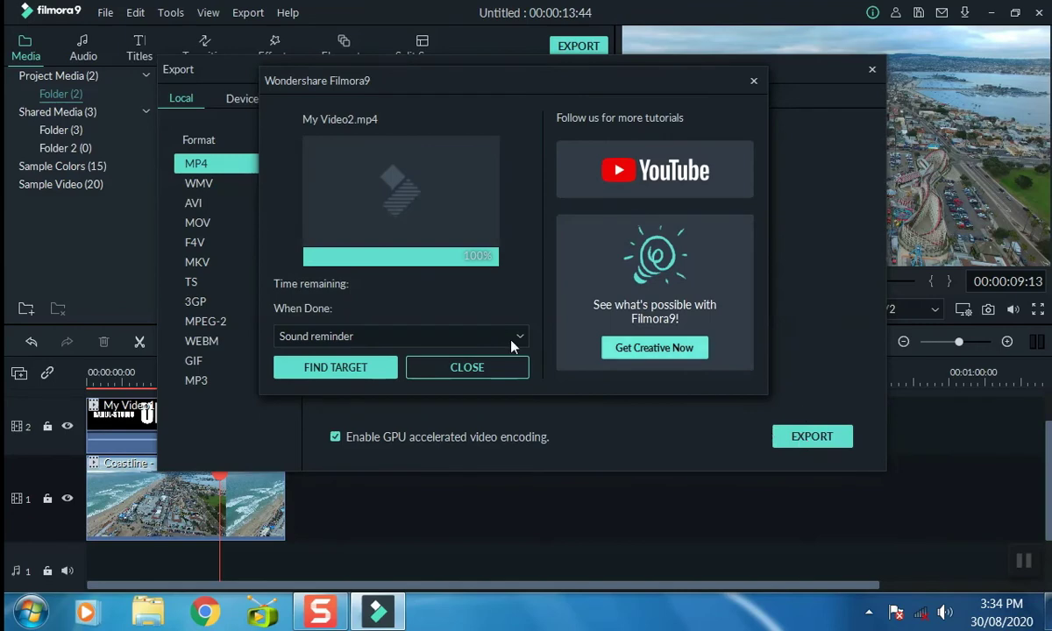
click(484, 372)
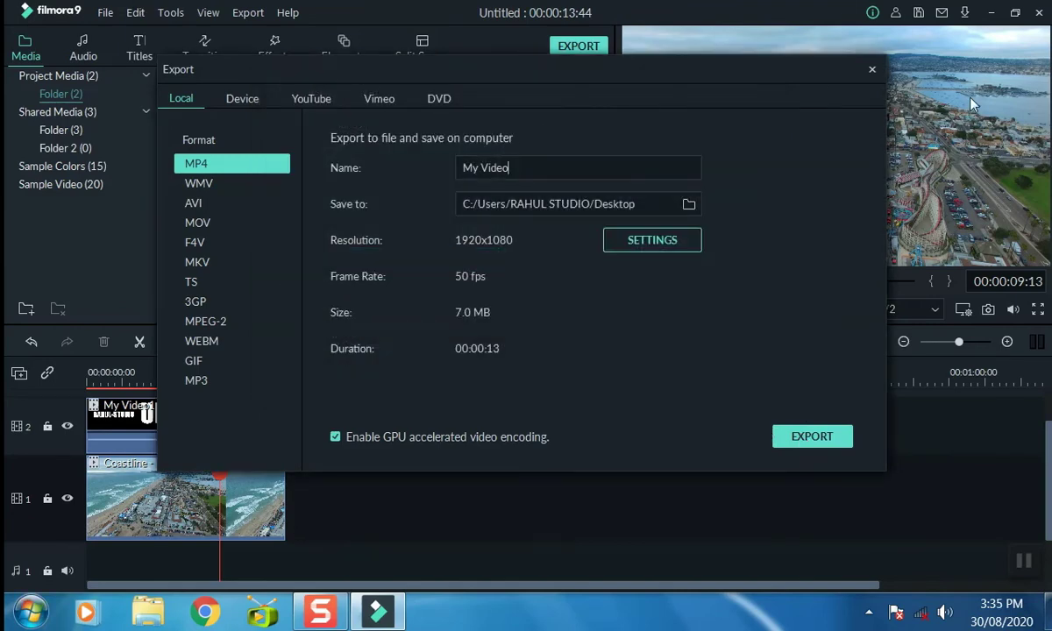
click(872, 70)
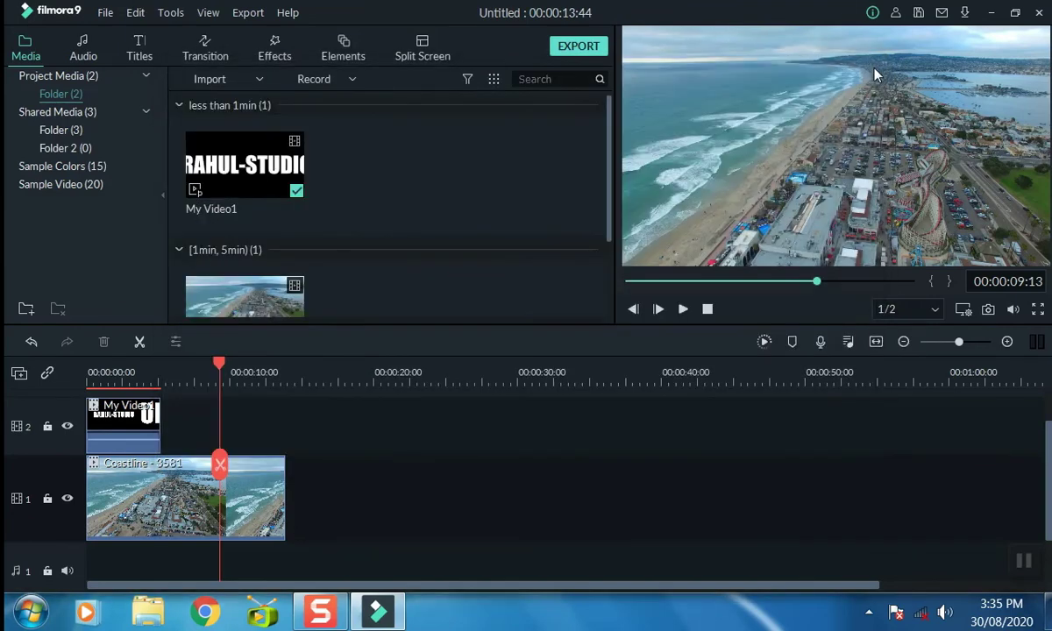
click(1039, 12)
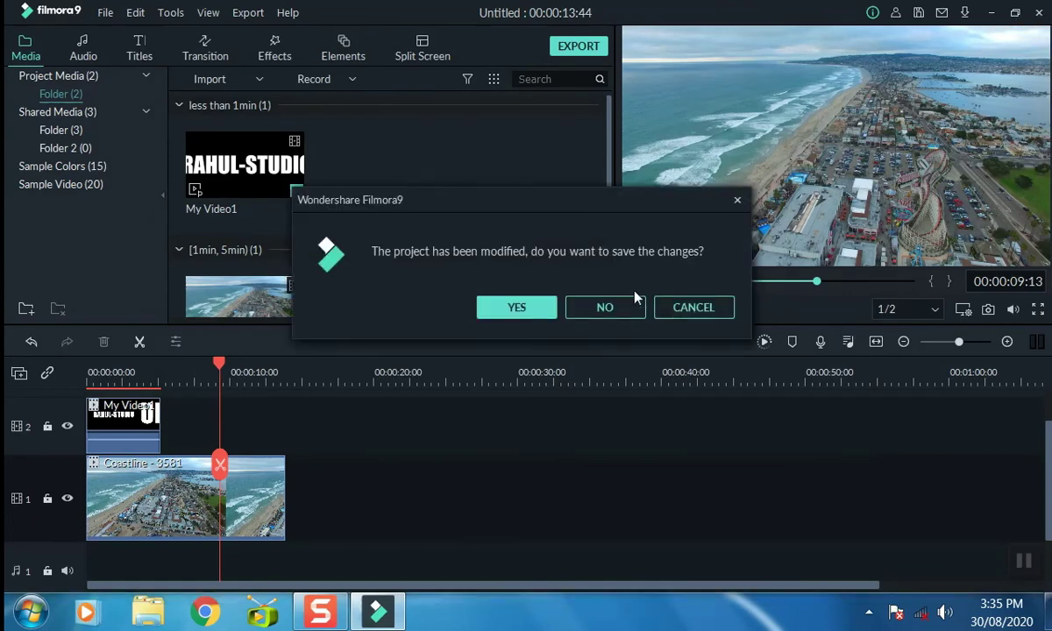
click(603, 307)
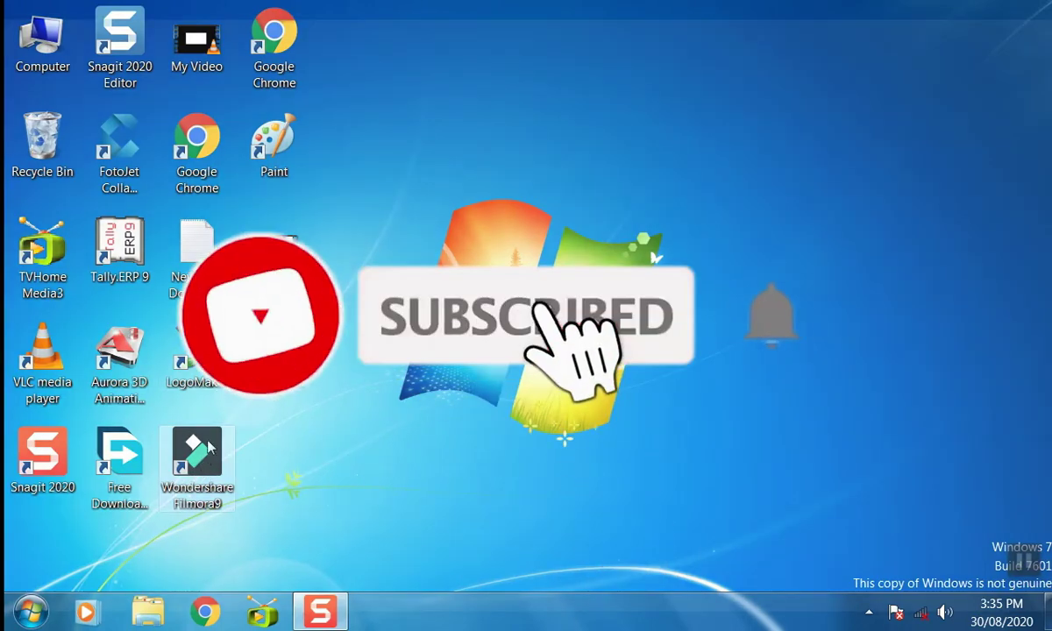
Play the exported My Video2 file from the desktop to review the finished intro
right_click(272, 254)
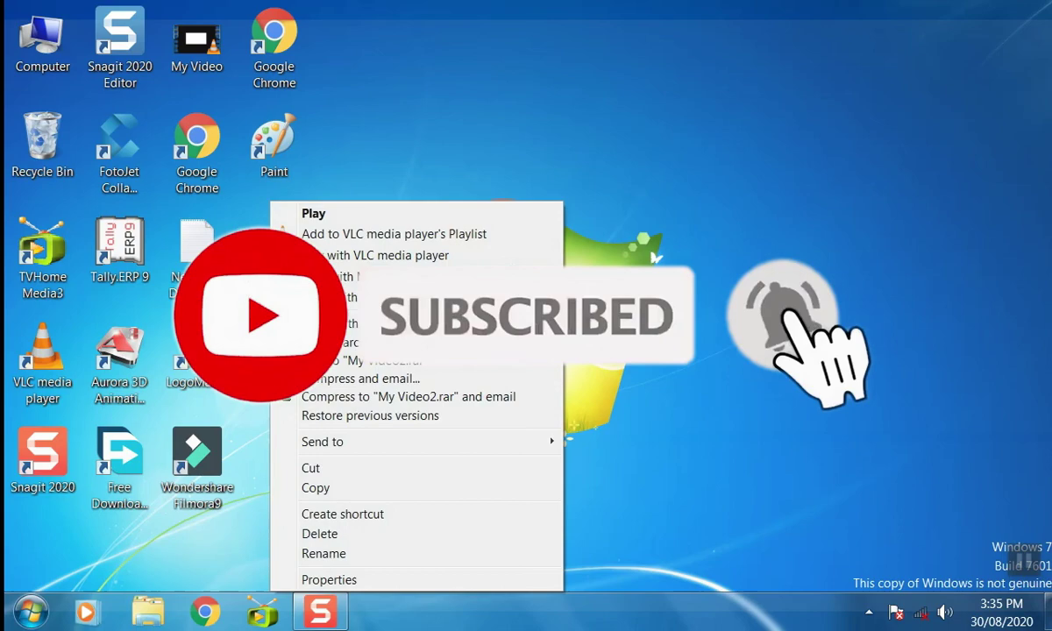
click(313, 214)
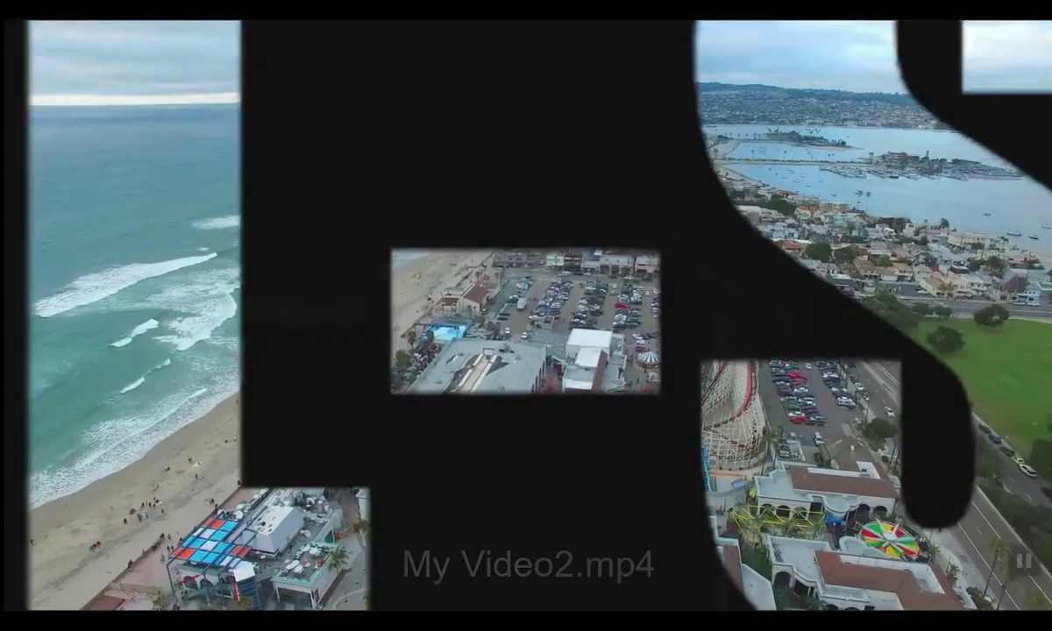
mouse_move(467, 382)
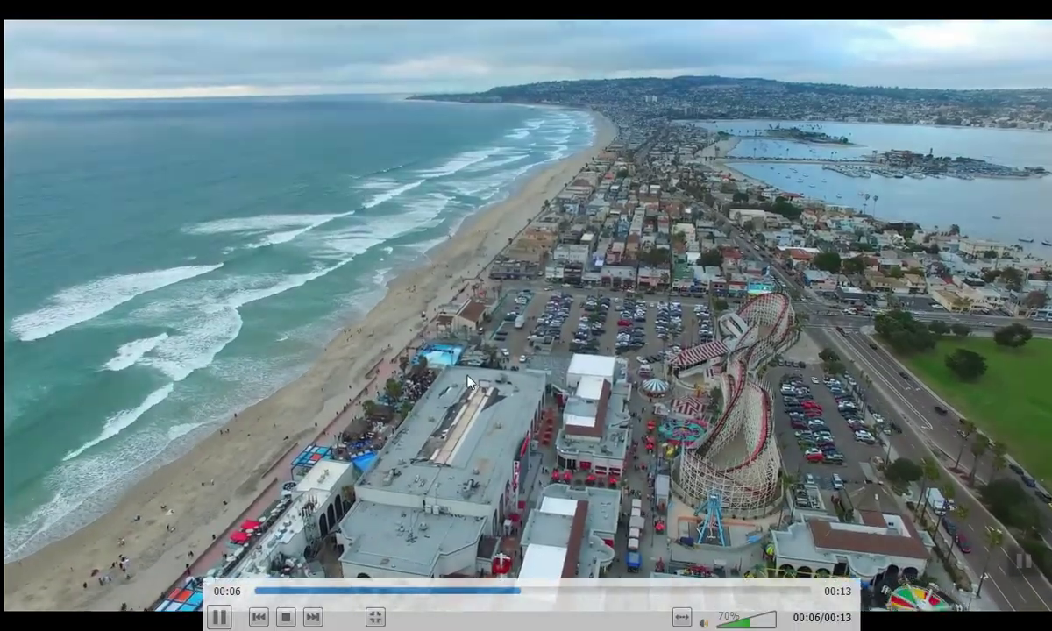